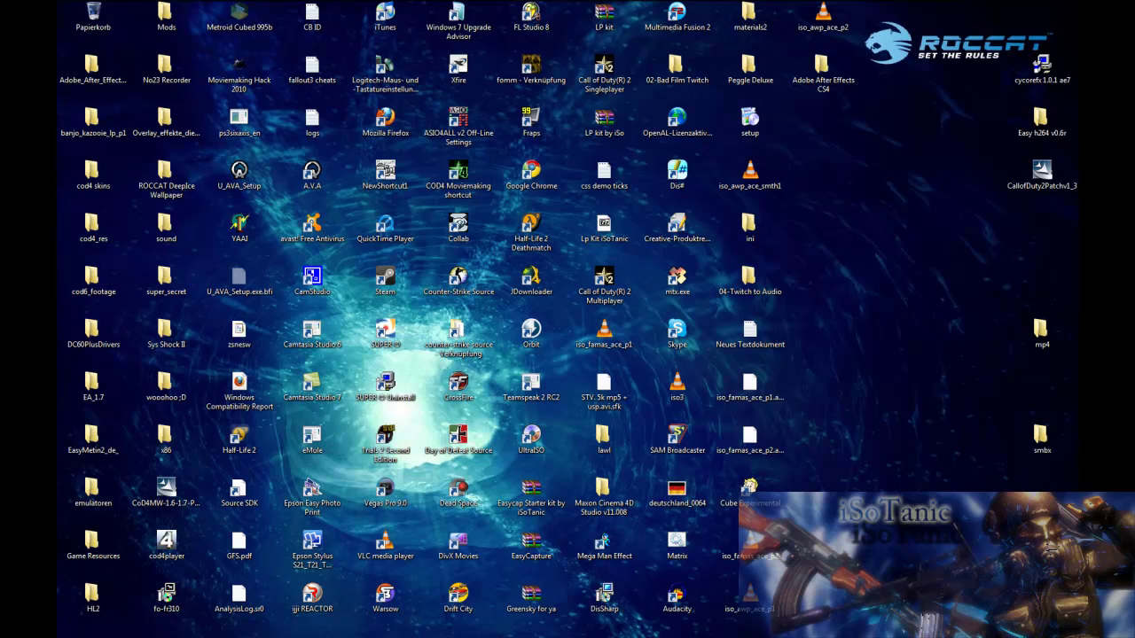
# - Restore the cotw2 Vegas project with the playhead at frame 731, then launch Firefox
pyautogui.click(638, 612)
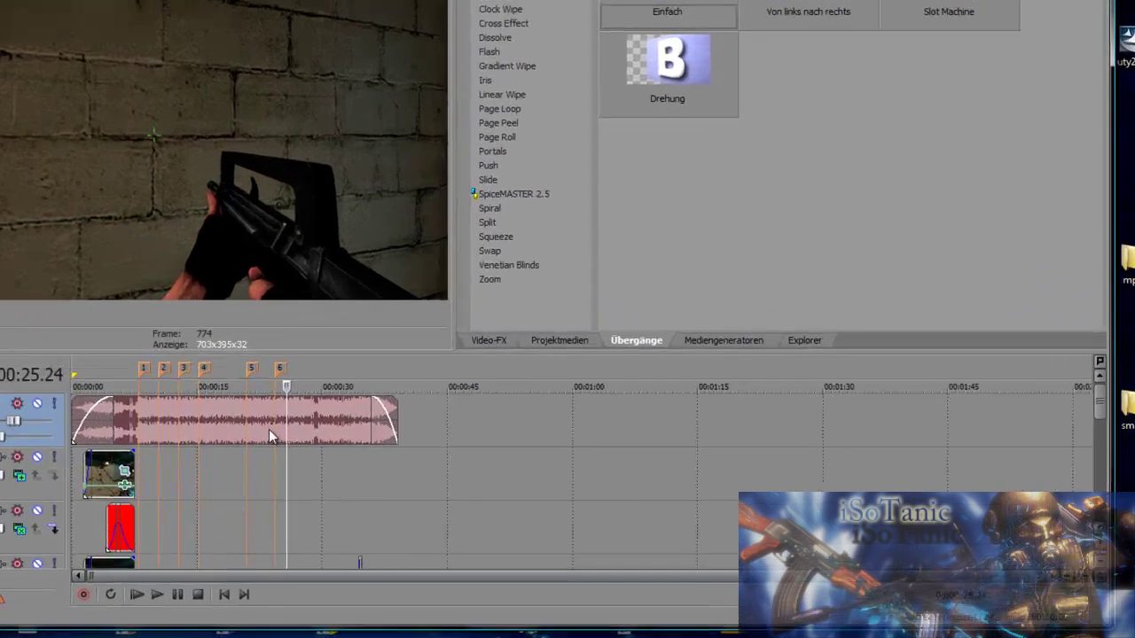
pyautogui.click(409, 448)
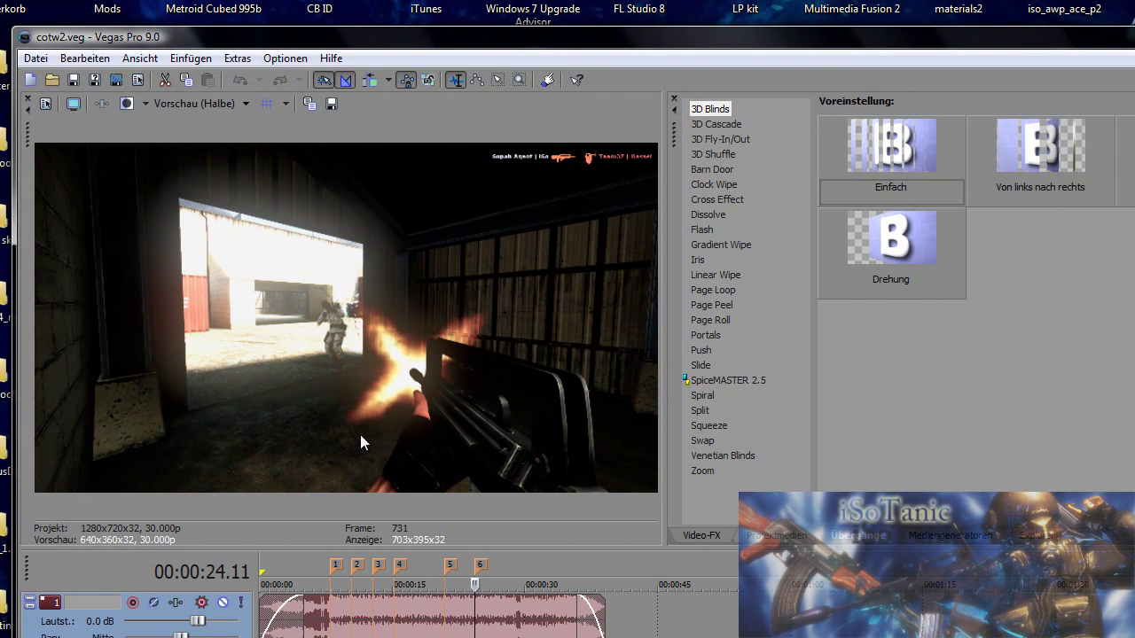
pyautogui.press('super')
pyautogui.press('Escape')
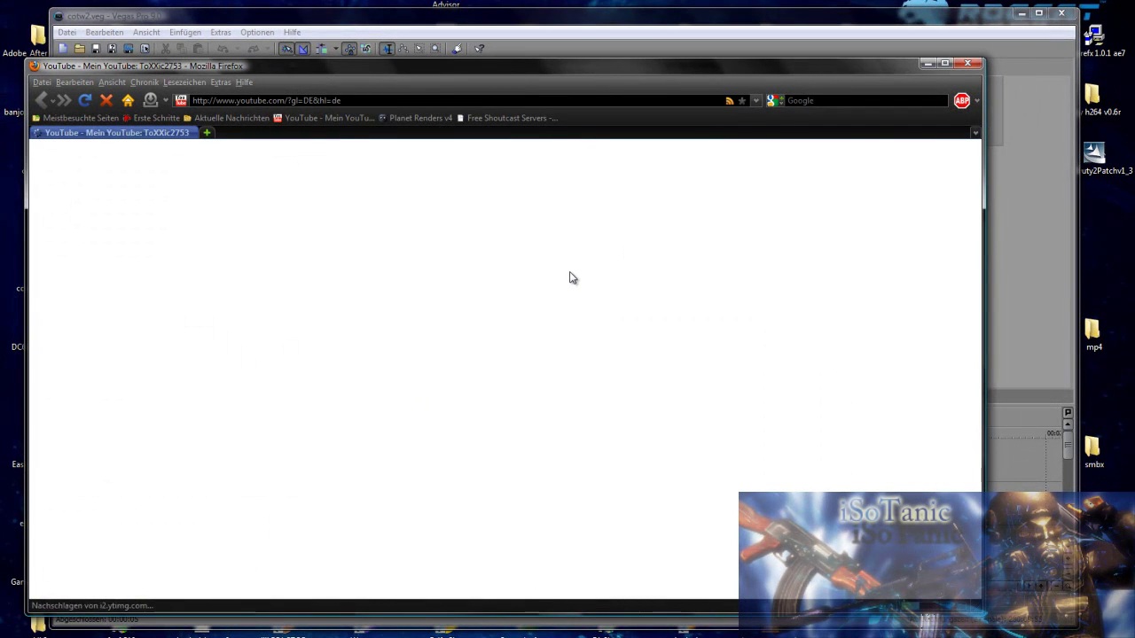
# - Open My Videos on YouTube and briefly play, then pause, CS:S Clip of the Week #2
pyautogui.scroll(-2, 621, 415)
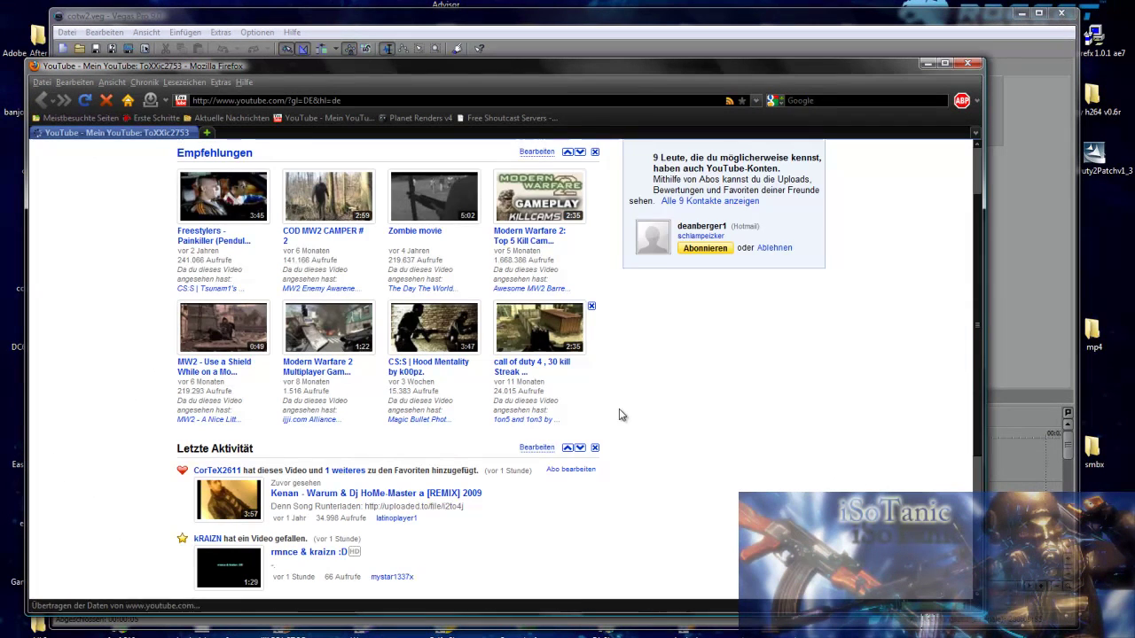
pyautogui.scroll(2, 618, 408)
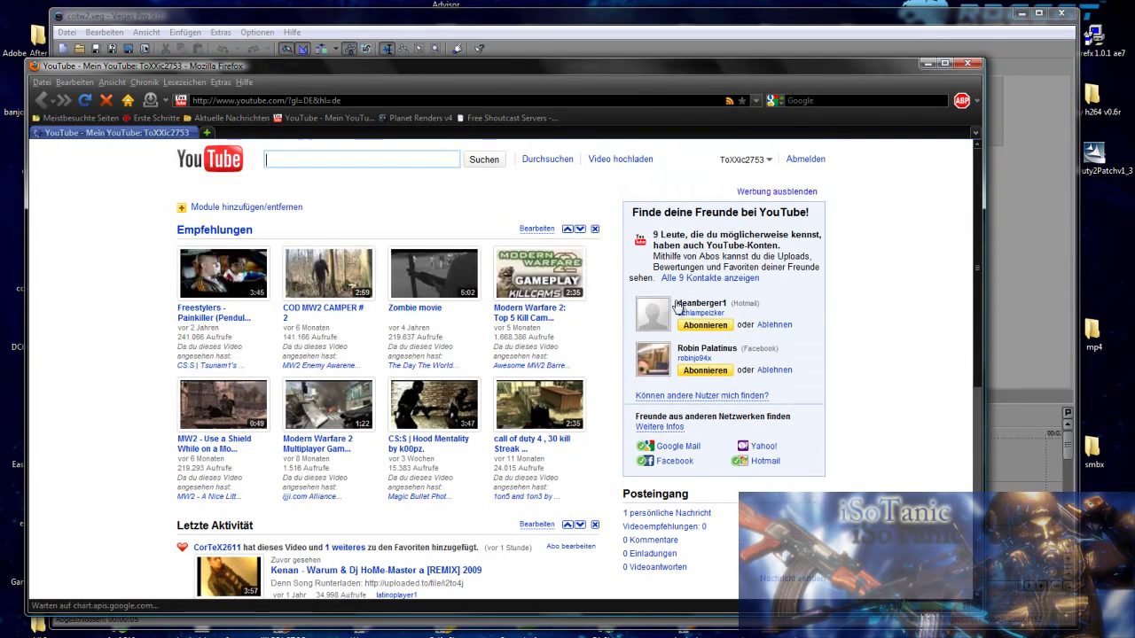
pyautogui.click(745, 160)
pyautogui.click(743, 195)
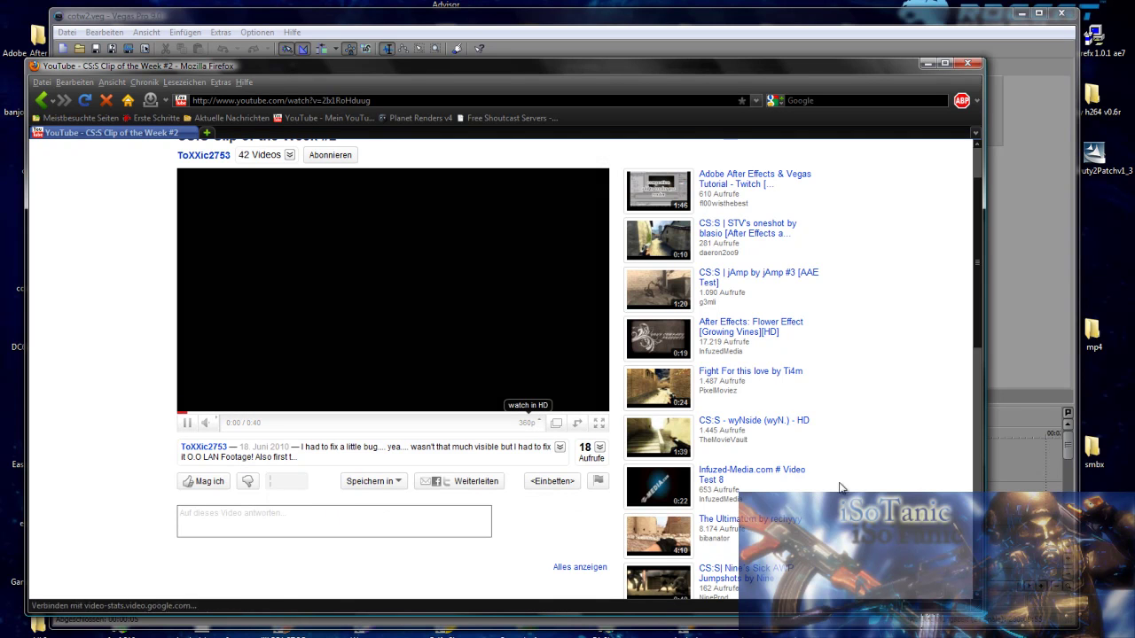
pyautogui.click(340, 392)
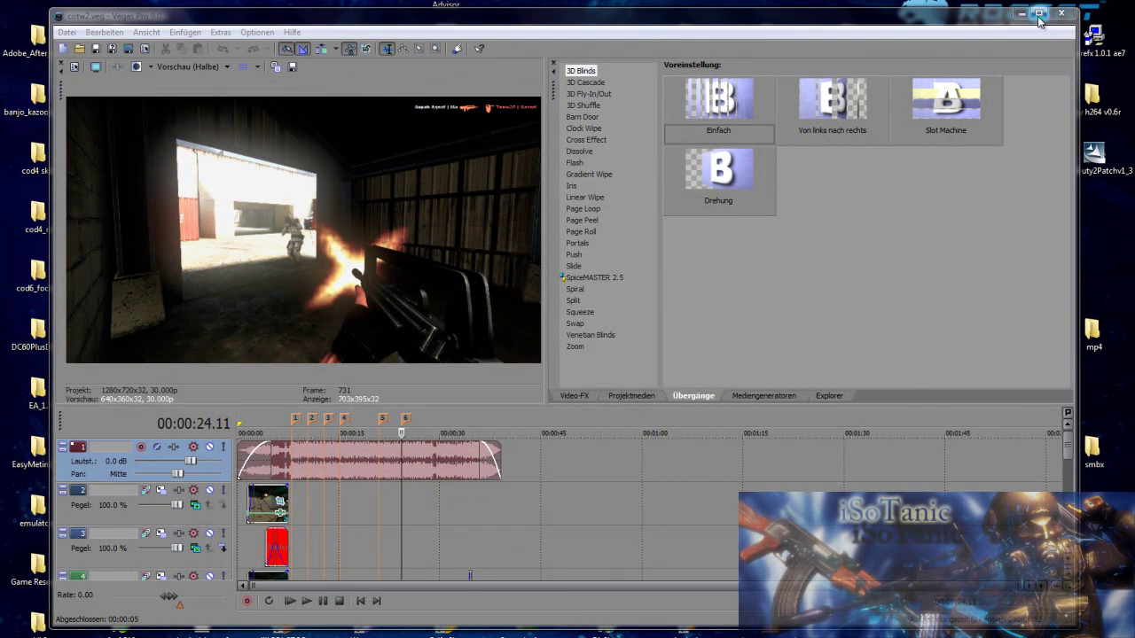
# - Scroll through the Vegas cotw2 track list, then minimise Vegas to reveal the desktop
pyautogui.scroll(-3, 1128, 443)
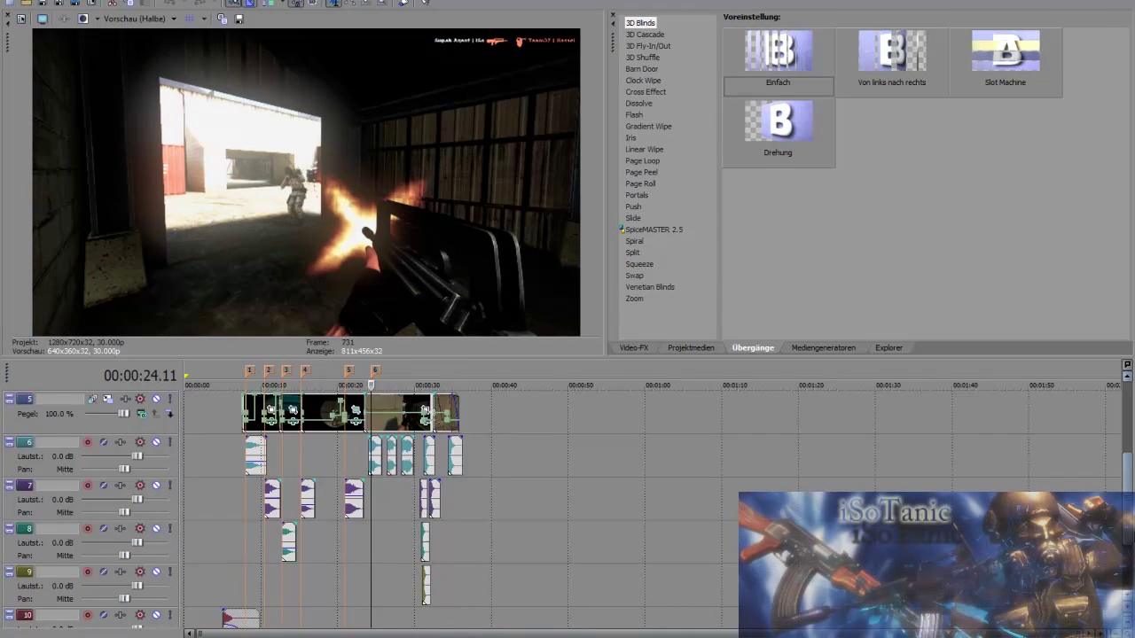
pyautogui.scroll(-3, 1128, 444)
pyautogui.scroll(3, 1119, 468)
pyautogui.scroll(2, 1119, 468)
pyautogui.scroll(1, 1117, 467)
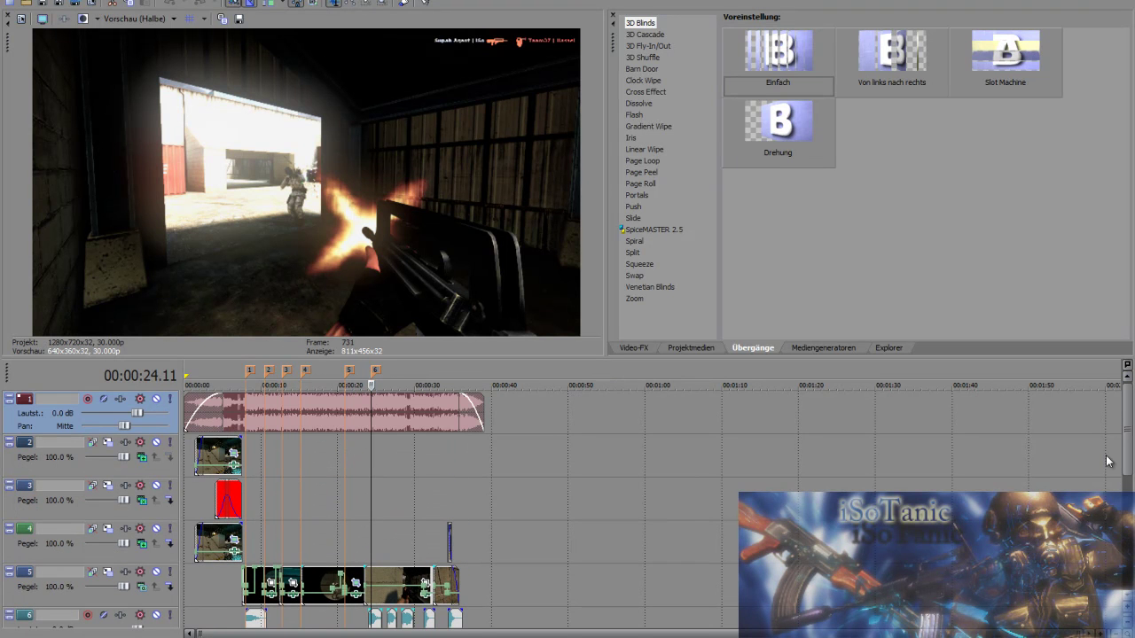
pyautogui.press('super+d')
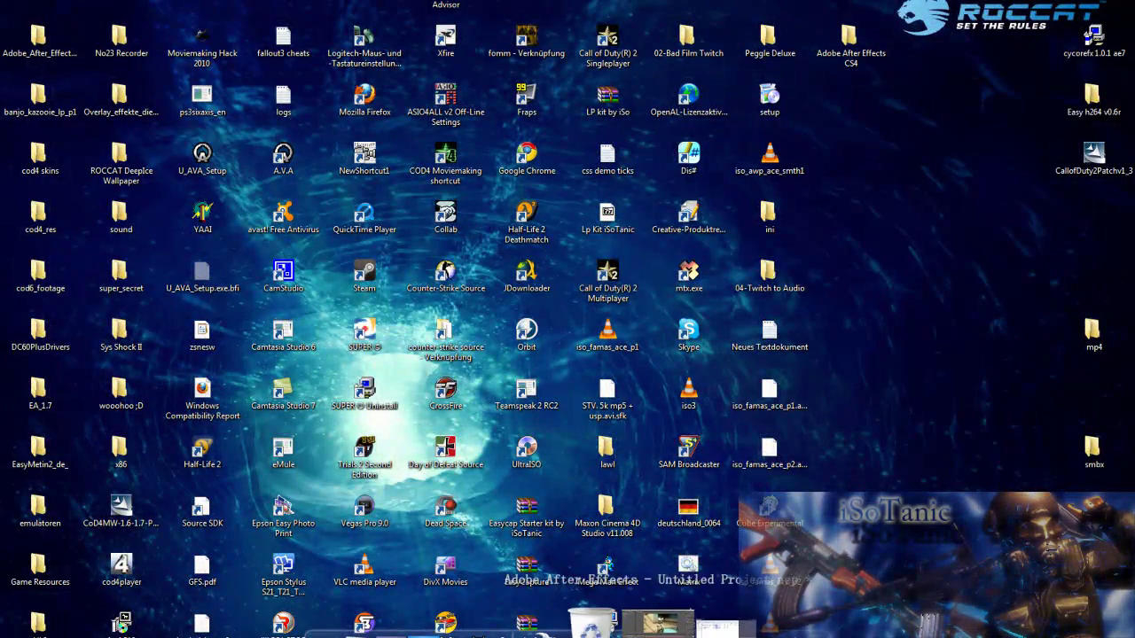
# - In After Effects, dismiss the expression warning and delete the cotw2.avi layer
pyautogui.click(646, 624)
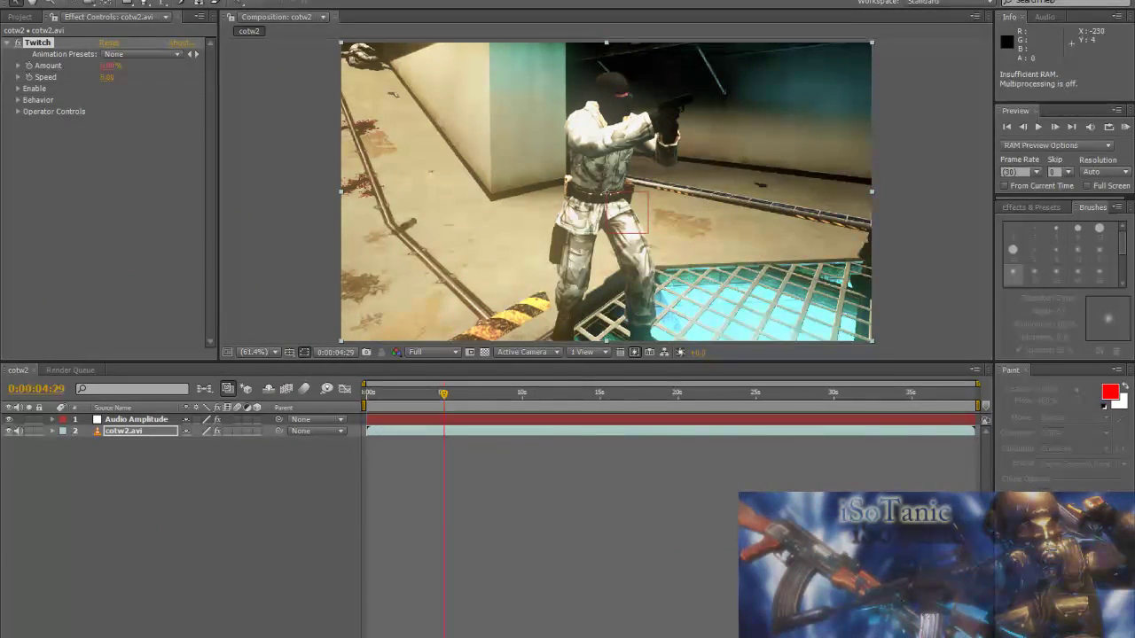
pyautogui.moveTo(142, 419); pyautogui.dragTo(154, 439)
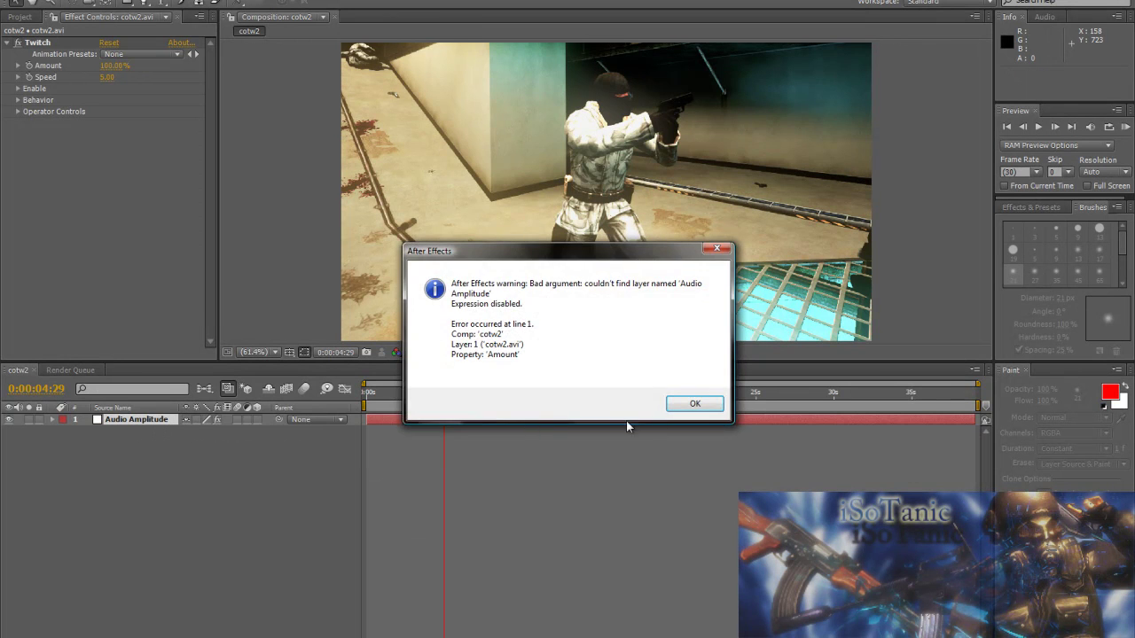
pyautogui.click(687, 405)
pyautogui.click(141, 421)
pyautogui.press('Delete')
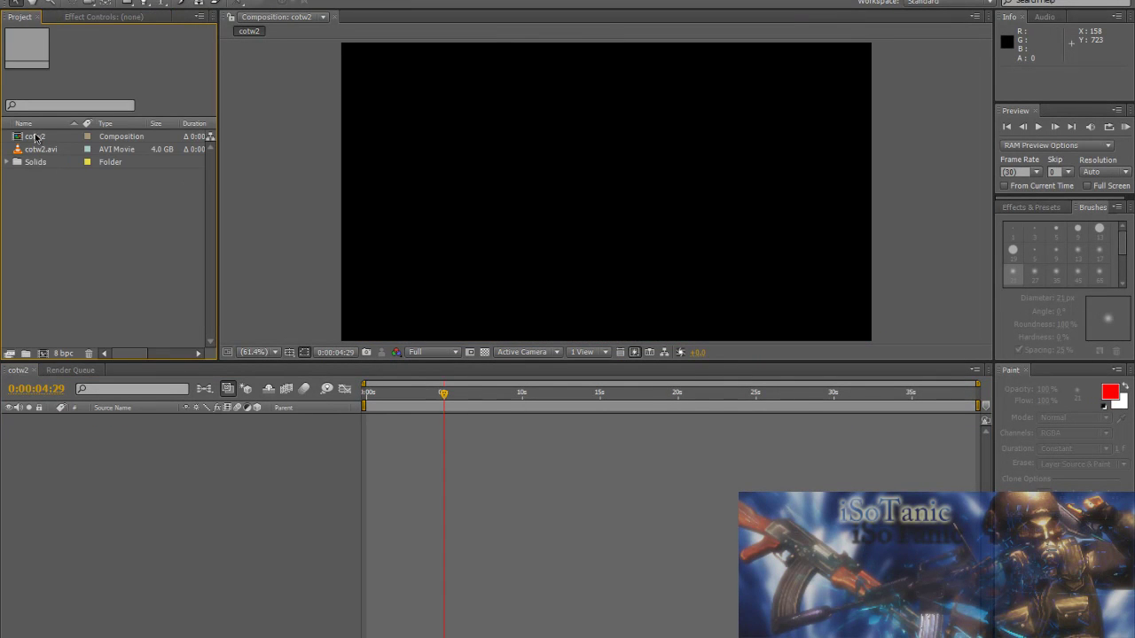
# - Start a new empty project, answering the save prompt for the old one
pyautogui.click(19, 2)
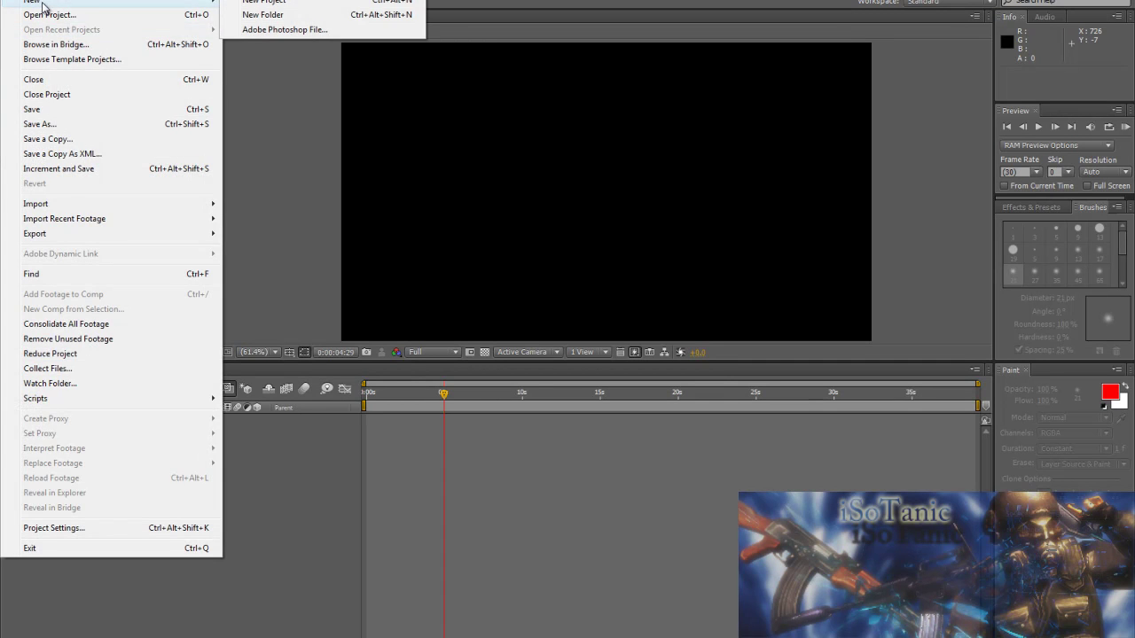
pyautogui.click(266, 3)
pyautogui.click(565, 346)
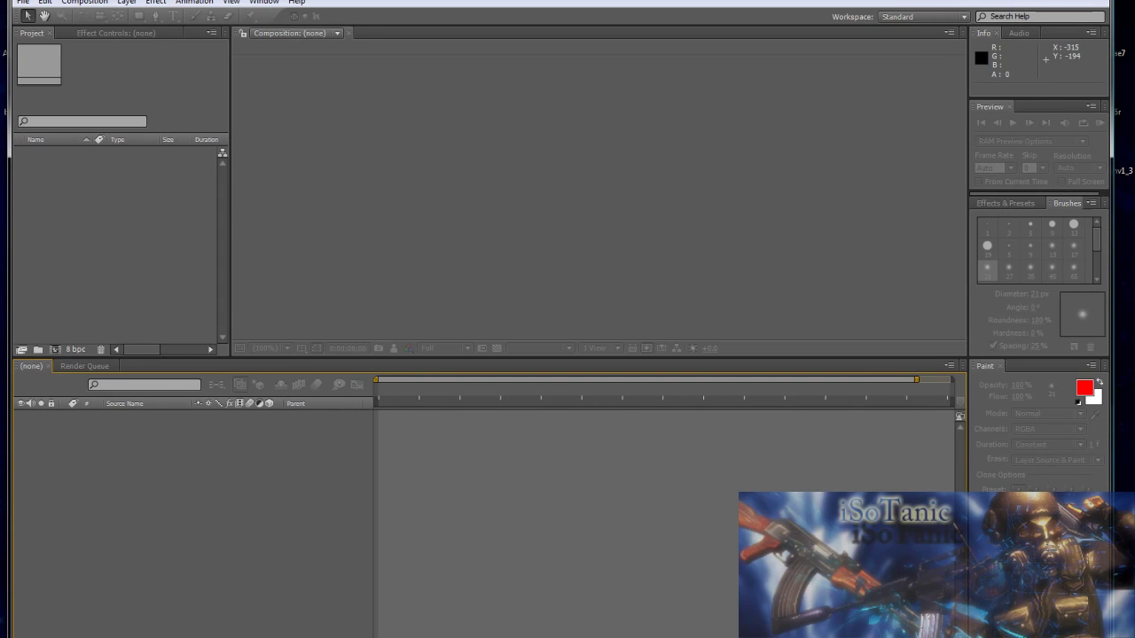
# - Import cotw2.avi from Dokumente and build a 1280×720 cotw2 composition from it
pyautogui.press('super')
pyautogui.click(213, 69)
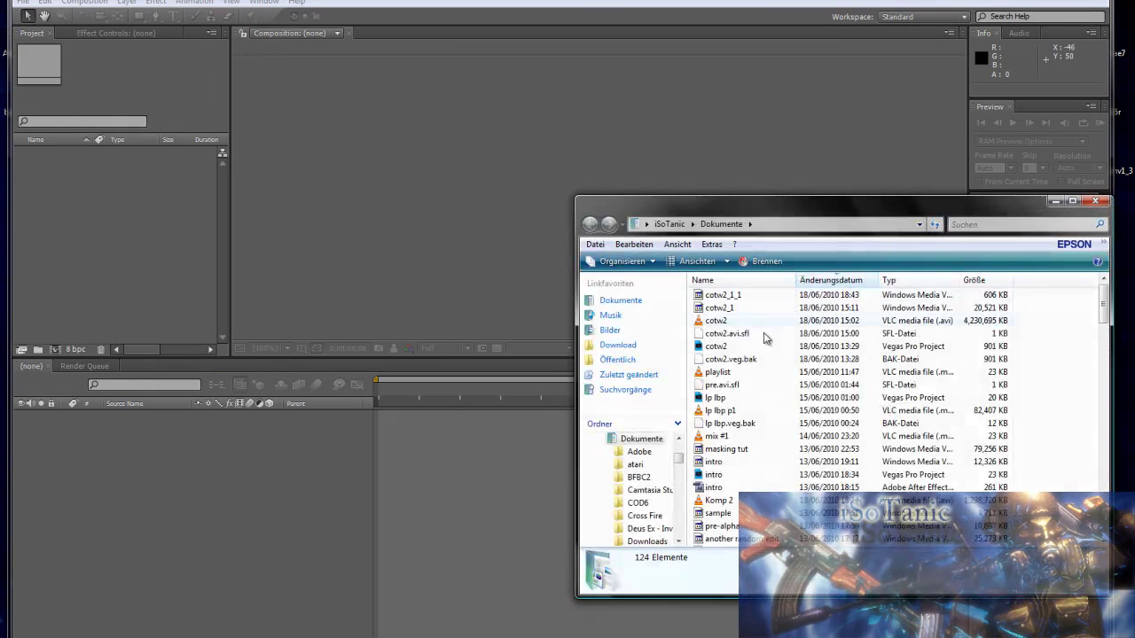
pyautogui.click(741, 320)
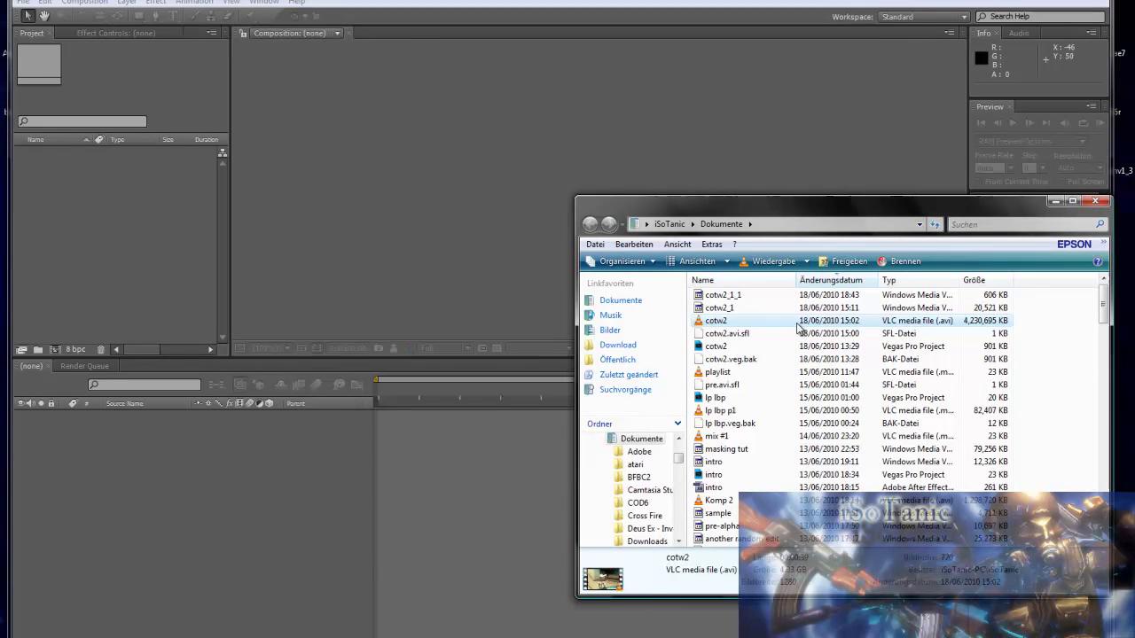
pyautogui.moveTo(762, 326)
pyautogui.mouseDown()
pyautogui.moveTo(53, 487)
pyautogui.moveTo(60, 251)
pyautogui.mouseUp()
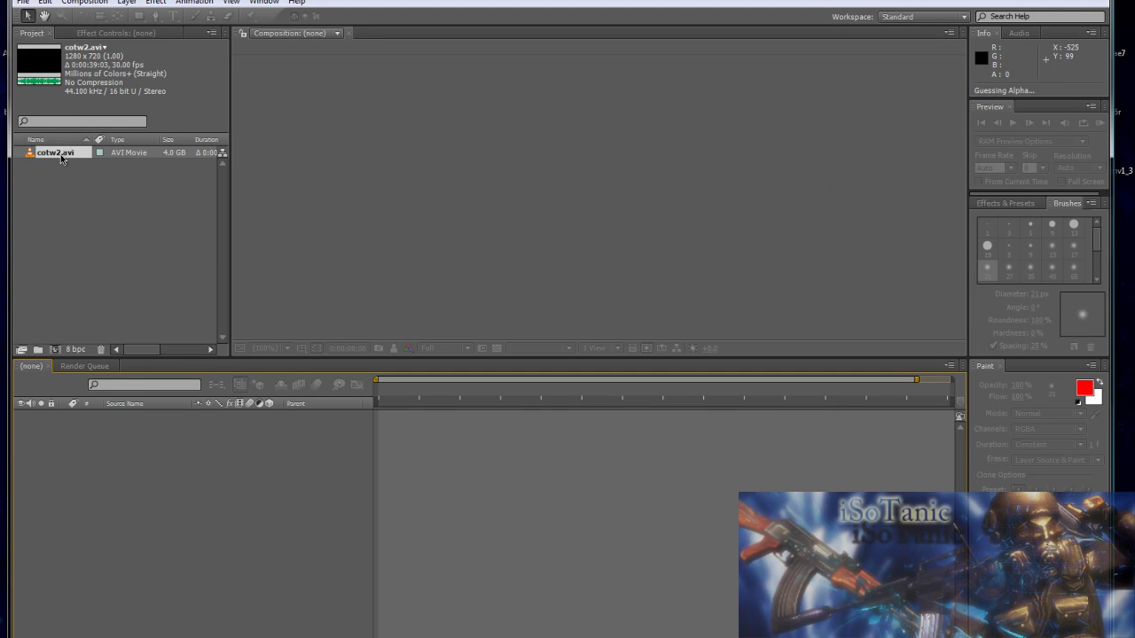
pyautogui.moveTo(66, 161); pyautogui.dragTo(305, 498)
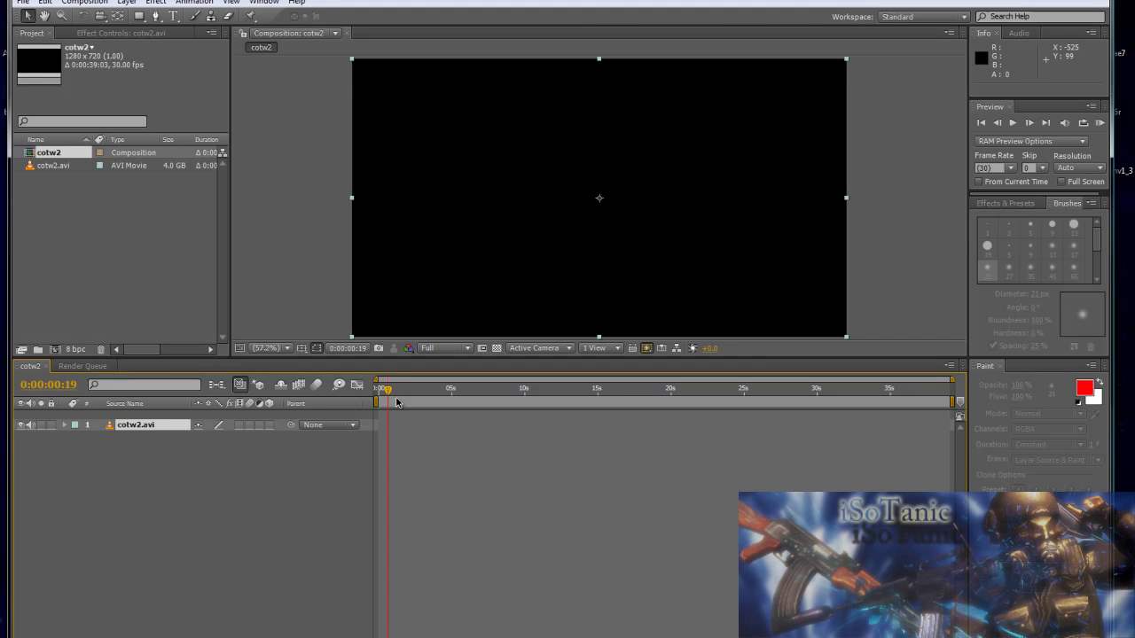
# - Scrub the cotw2 composition from 0:00:02:27 to 0:00:05:14 to preview the footage
pyautogui.moveTo(379, 396); pyautogui.dragTo(421, 390)
pyautogui.click(148, 426)
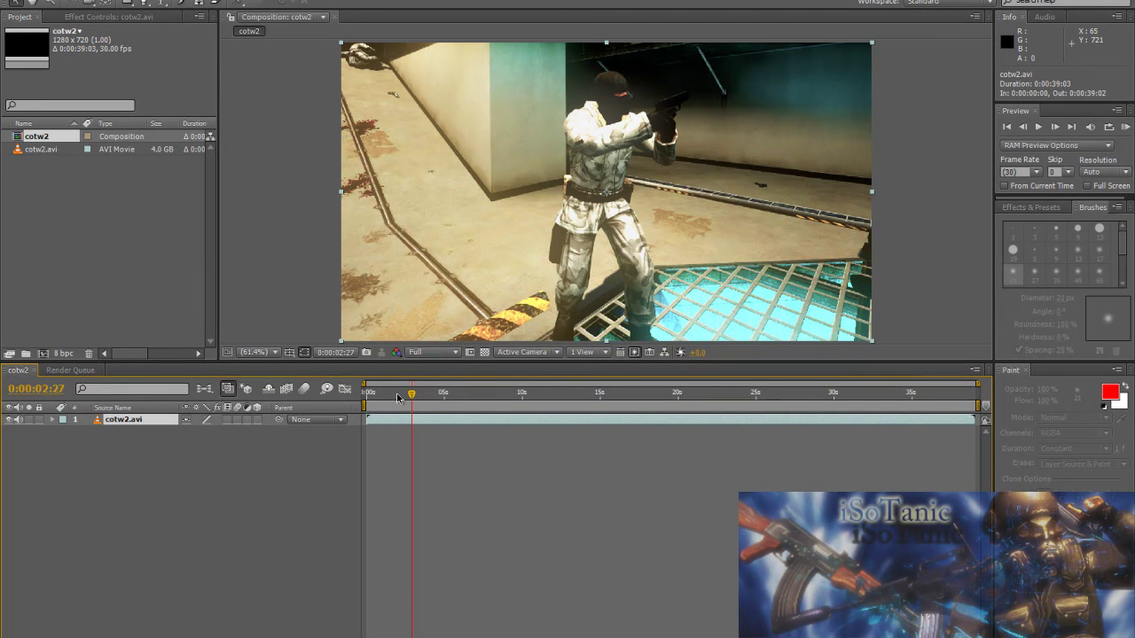
pyautogui.moveTo(412, 397); pyautogui.dragTo(451, 396)
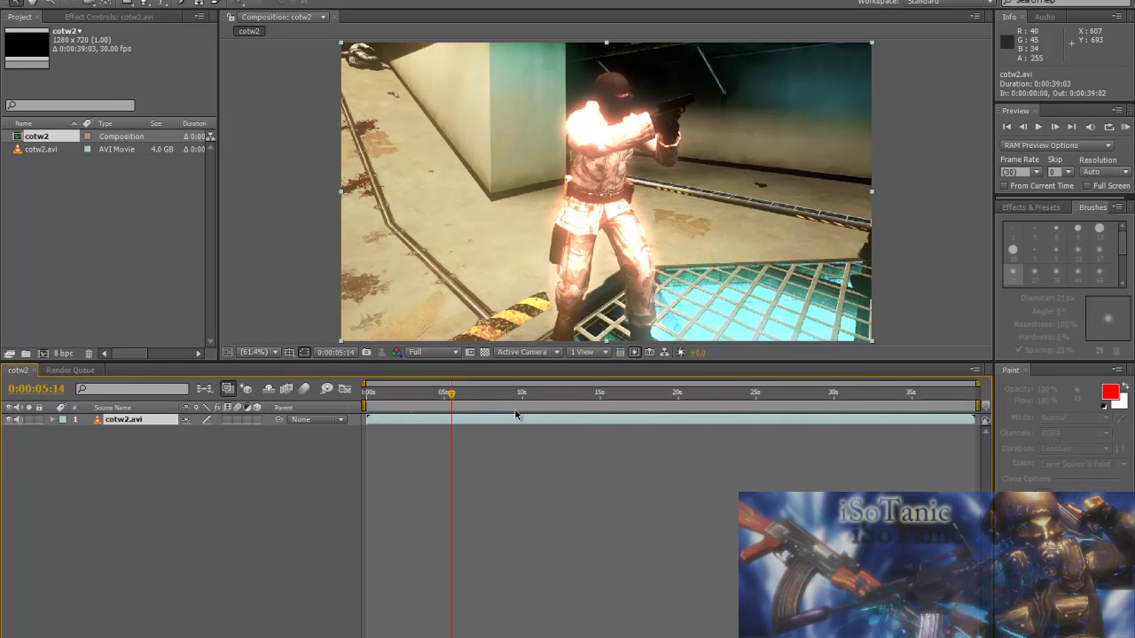
pyautogui.click(188, 478)
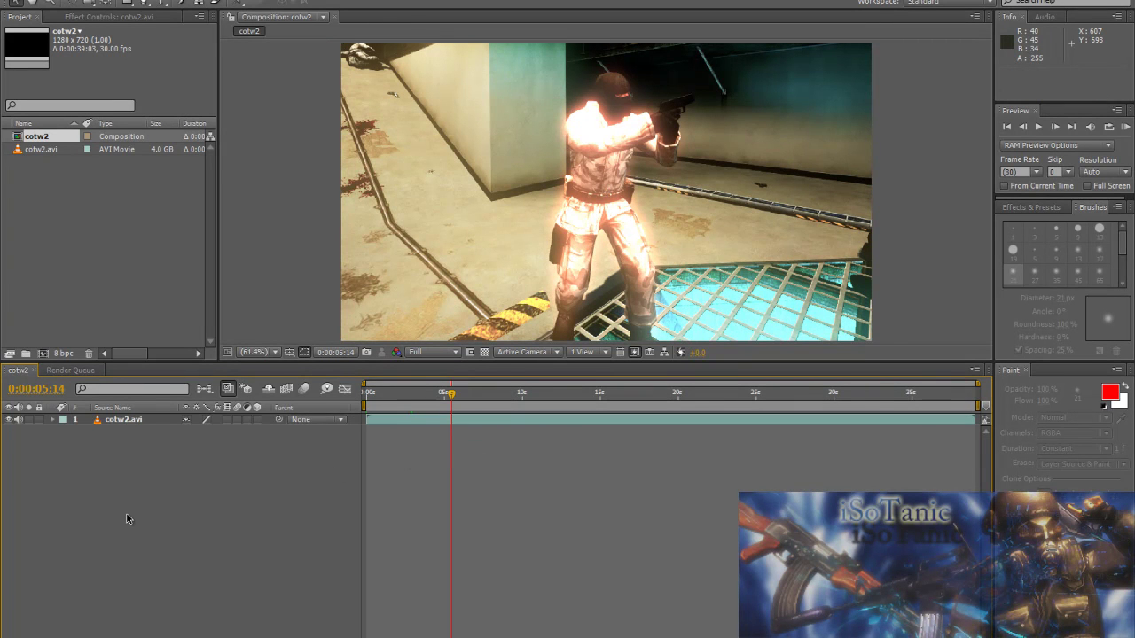
# - Add a Null Object layer to the cotw2 composition
pyautogui.rightClick(196, 459)
pyautogui.moveTo(248, 468)
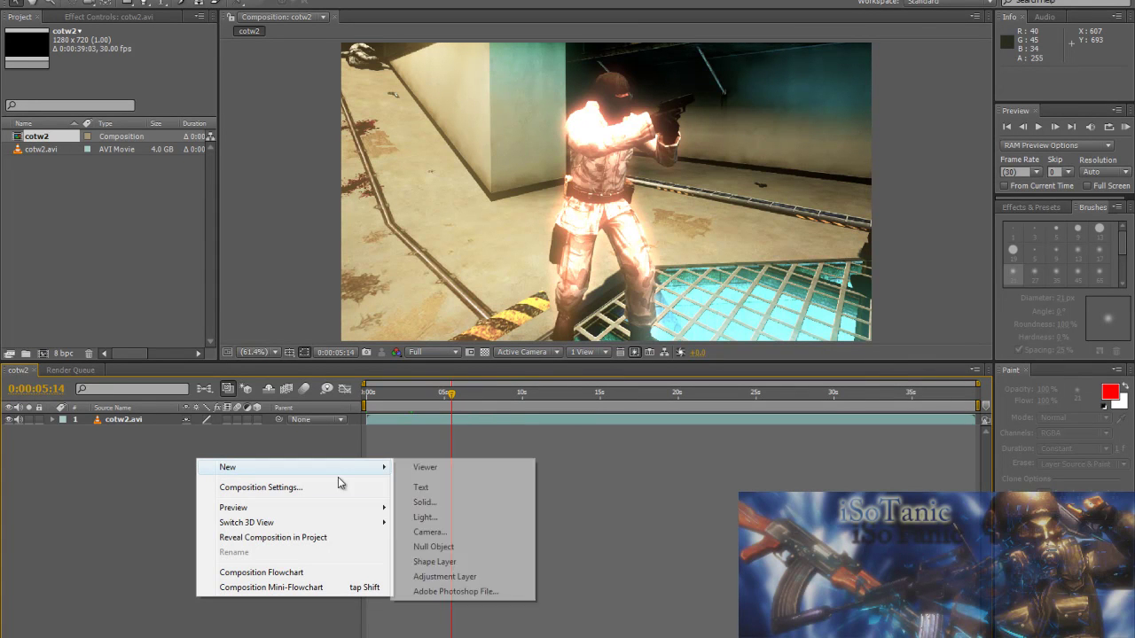
pyautogui.click(432, 547)
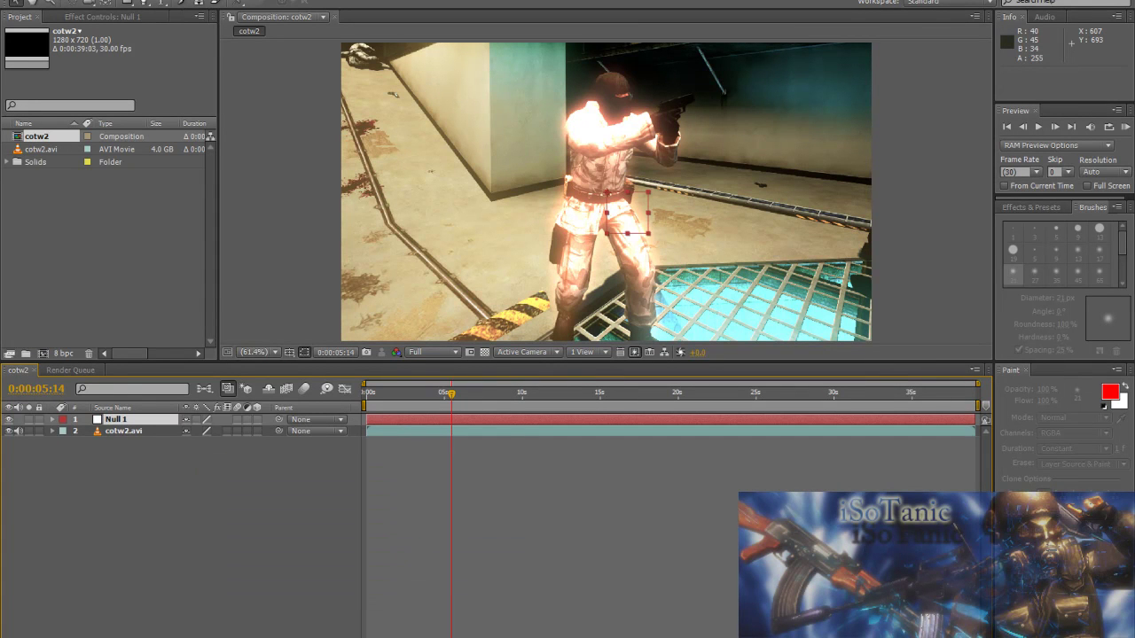
# - Run Keyframe Assistant's Convert Audio to Keyframes to create the Audio Amplitude layer
pyautogui.click(177, 0)
pyautogui.moveTo(237, 126)
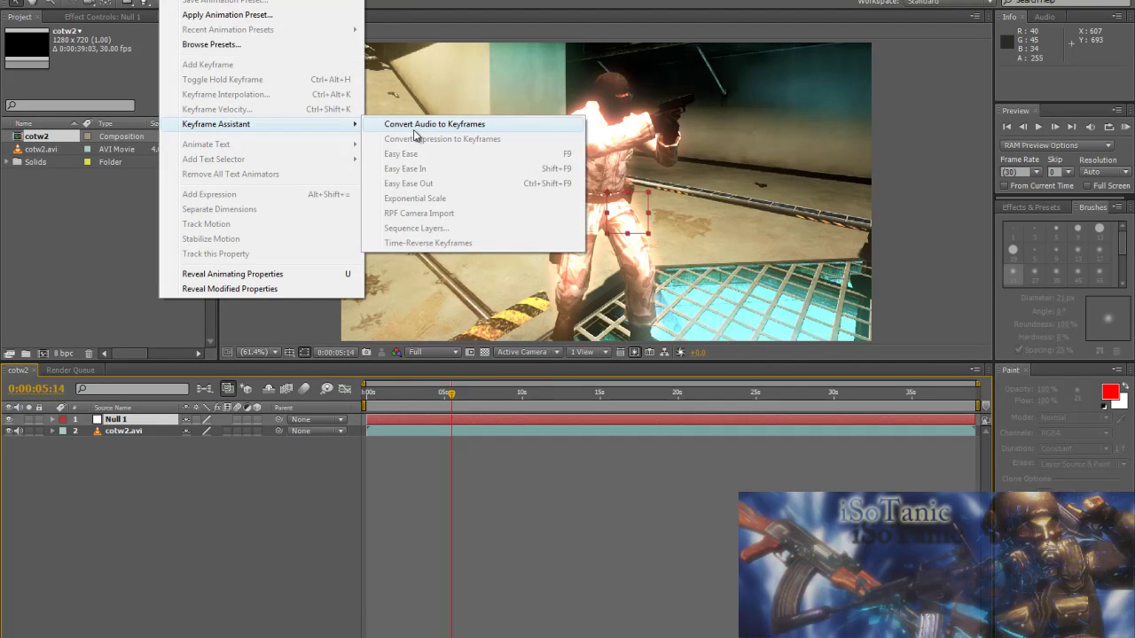
pyautogui.click(415, 129)
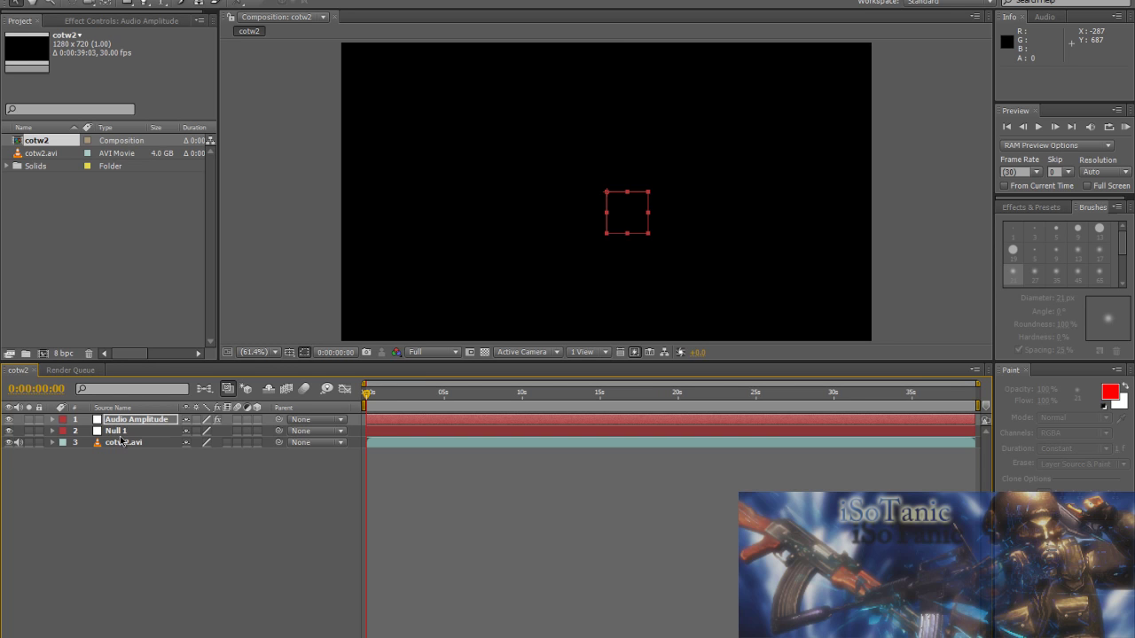
# - Delete the Null 1 layer and move the current time to 0:00:02:09
pyautogui.click(119, 436)
pyautogui.click(122, 431)
pyautogui.press('Delete')
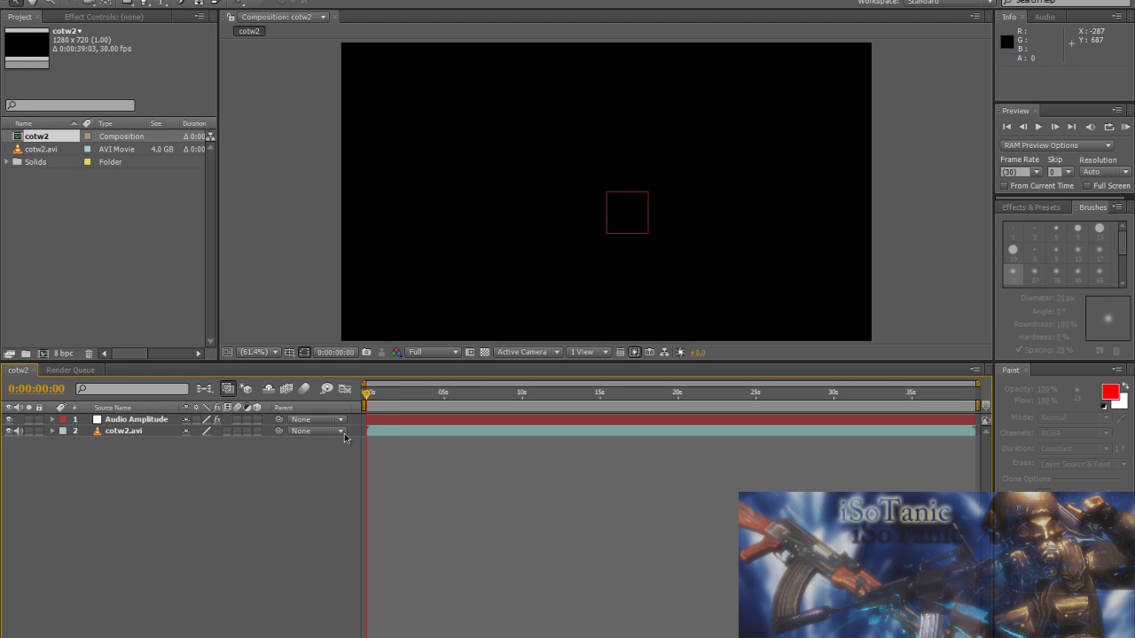
pyautogui.moveTo(367, 398); pyautogui.dragTo(402, 396)
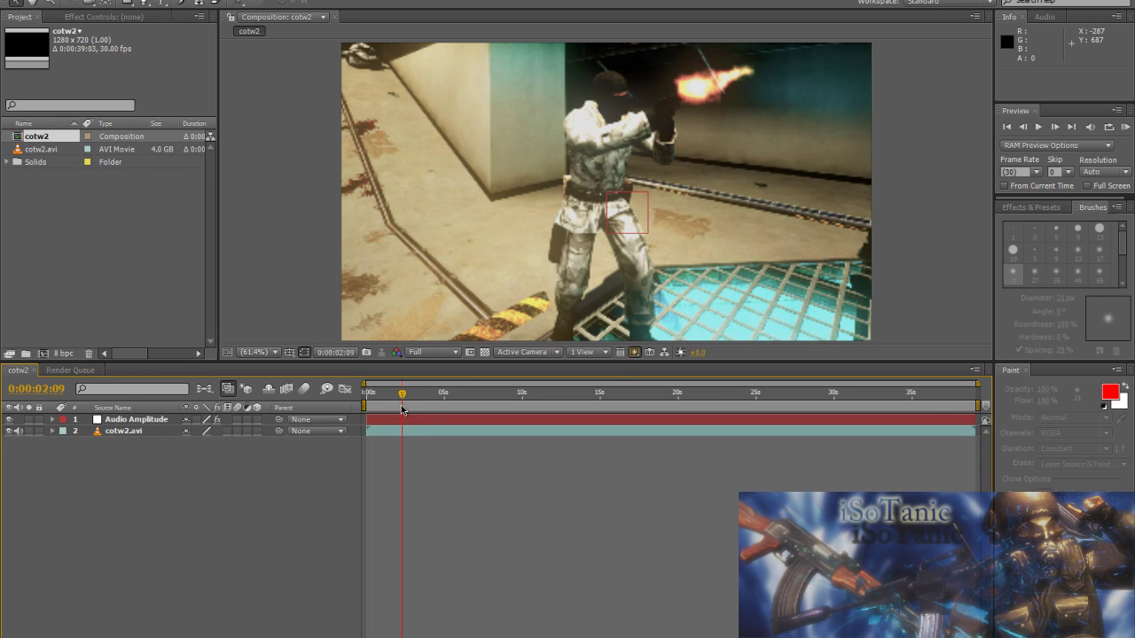
# - Remove the Left and Right Channel effects from the Audio Amplitude layer
pyautogui.click(53, 420)
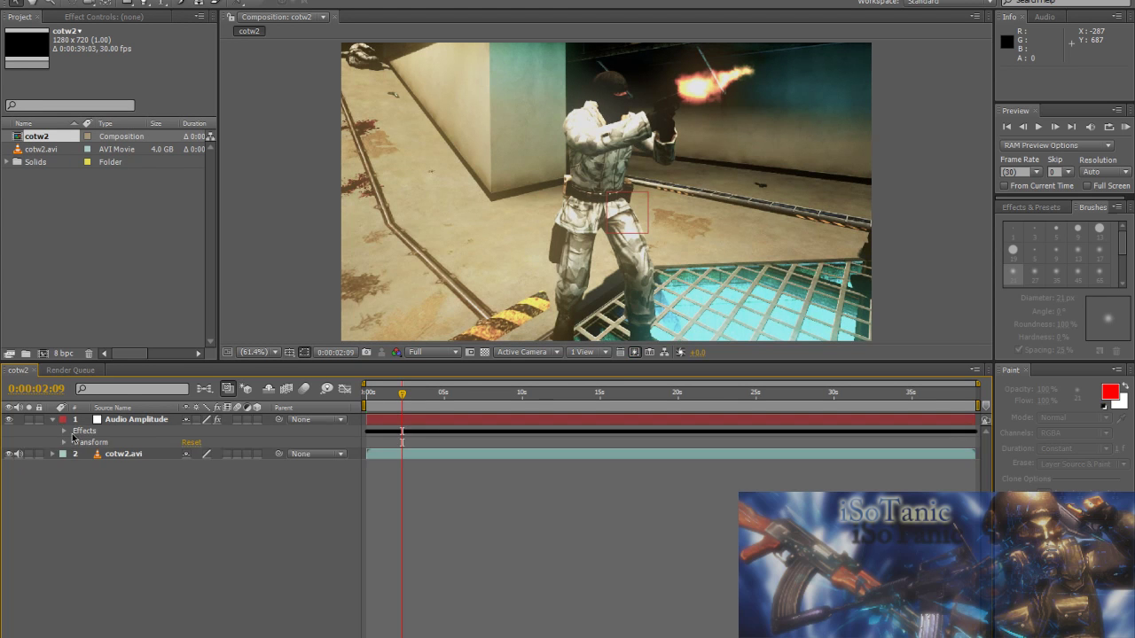
pyautogui.click(62, 432)
pyautogui.click(119, 445)
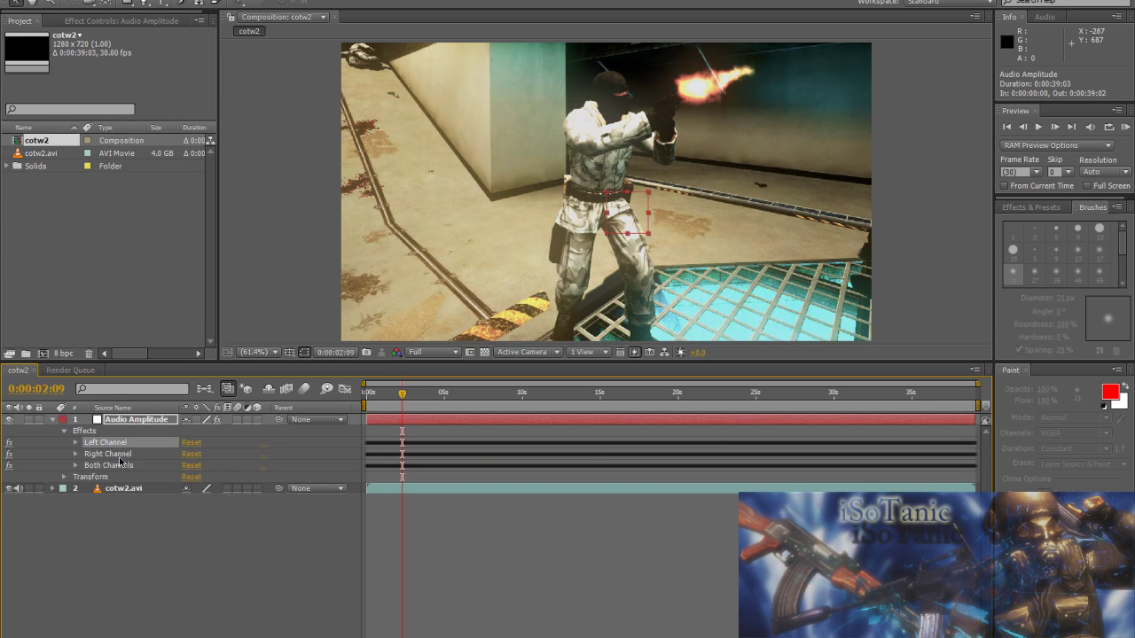
pyautogui.keyDown('shift'); pyautogui.click(122, 457); pyautogui.keyUp('shift')
pyautogui.press('Delete')
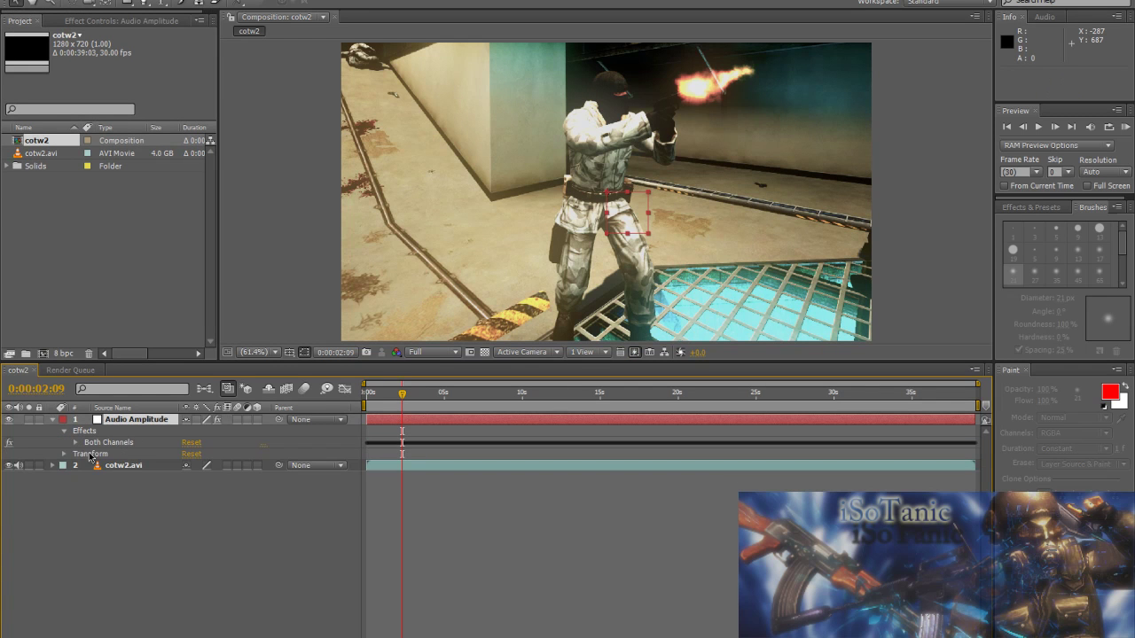
# - Select all Both Channels Slider keyframes and show them in the Graph Editor
pyautogui.click(75, 443)
pyautogui.click(130, 455)
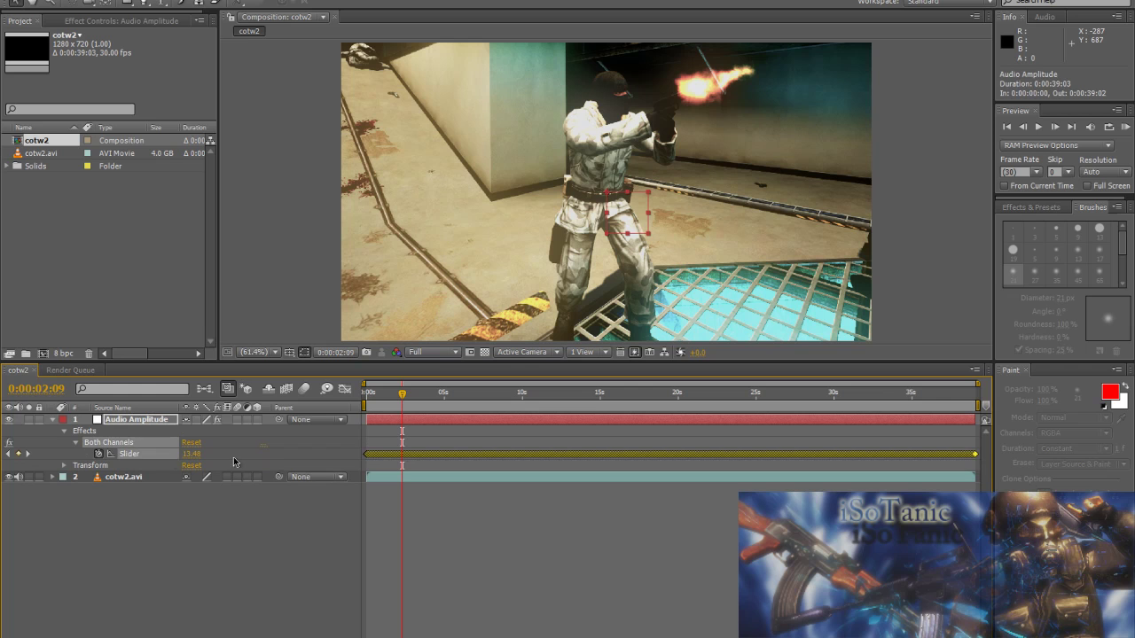
pyautogui.click(345, 390)
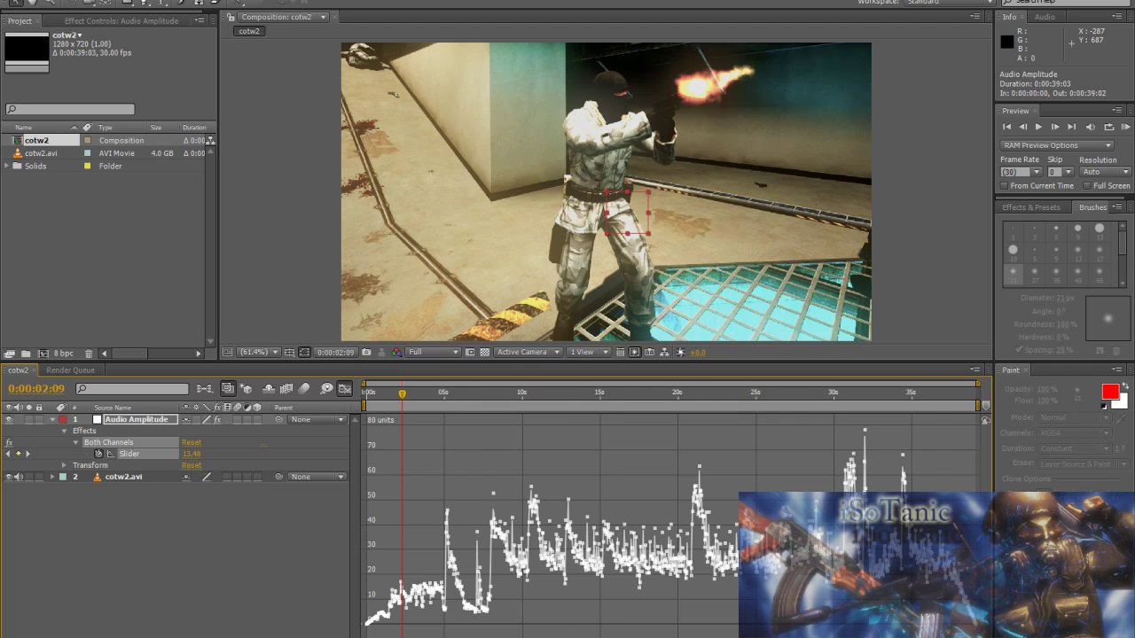
# - Zoom into the Slider graph to inspect the audio peak near 5 seconds
pyautogui.press('=')
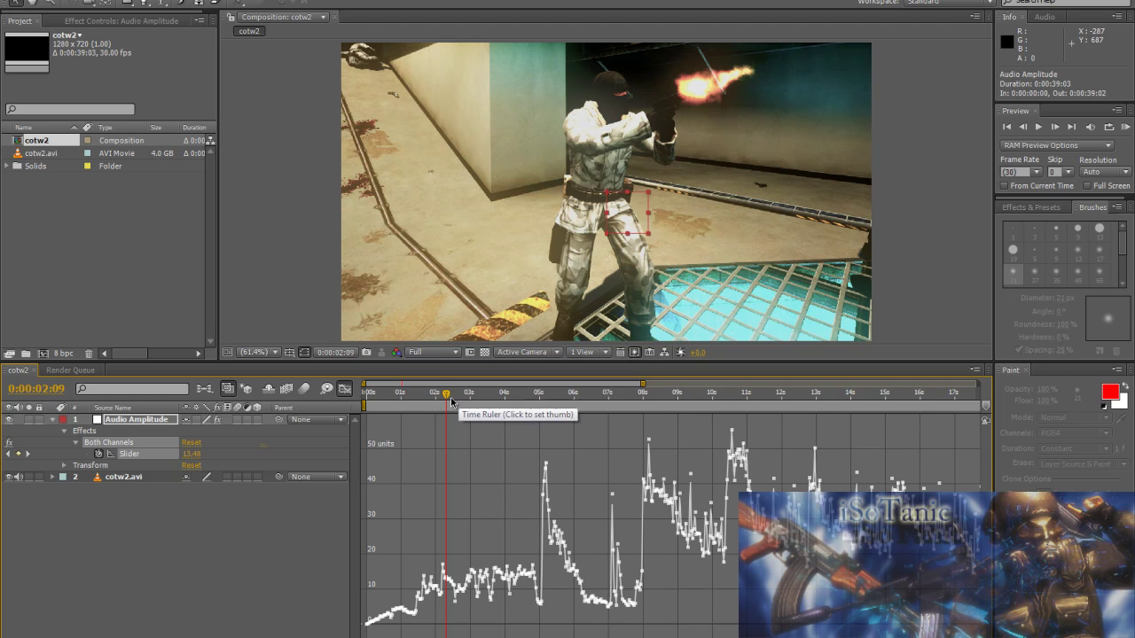
pyautogui.moveTo(446, 393); pyautogui.dragTo(545, 401)
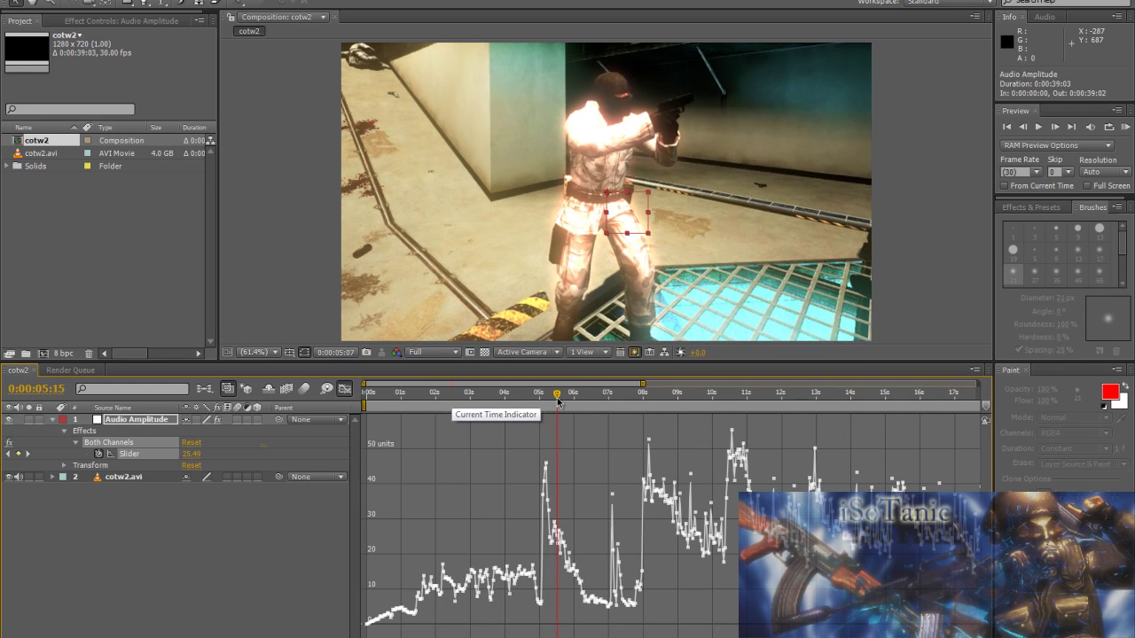
pyautogui.moveTo(545, 400); pyautogui.dragTo(545, 400)
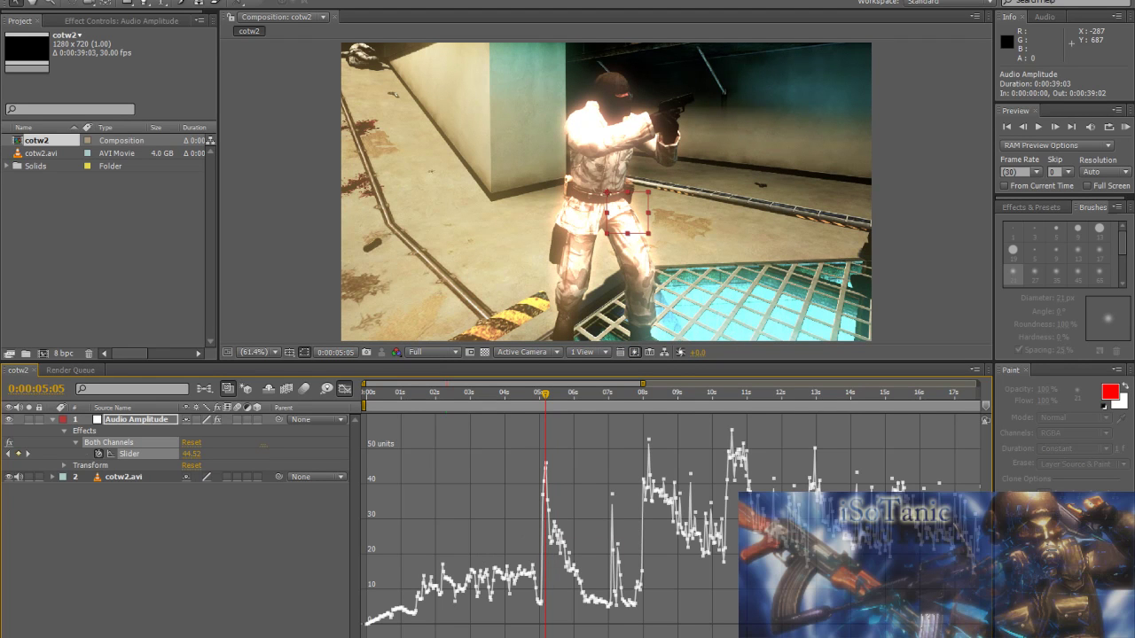
pyautogui.press('=')
pyautogui.press('=')
pyautogui.press('=')
pyautogui.press('=')
pyautogui.press('=')
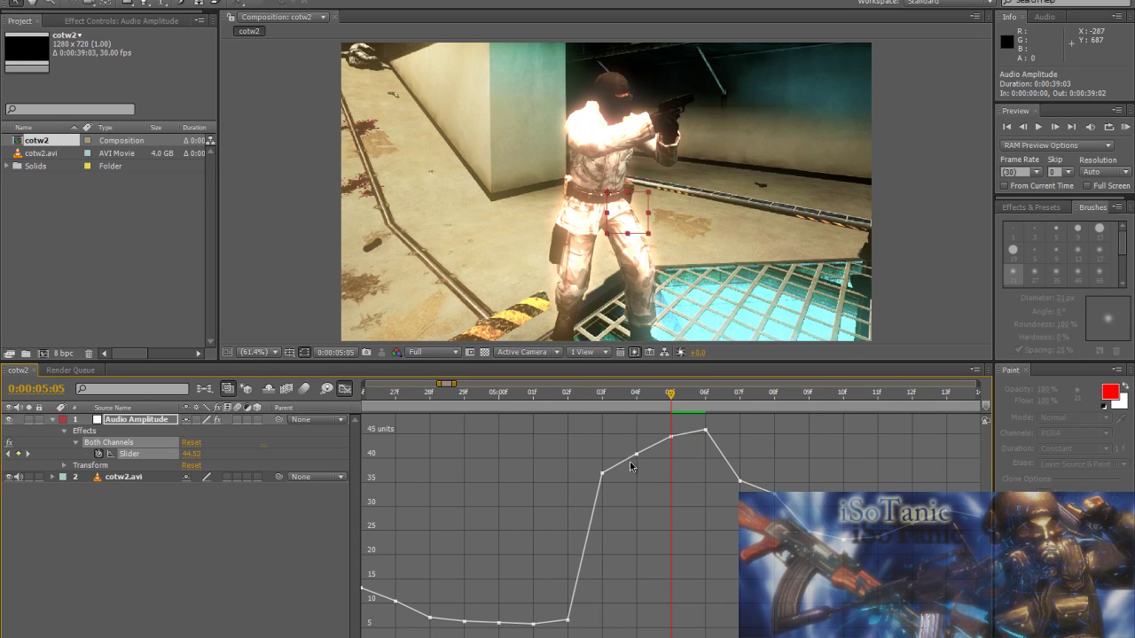
pyautogui.press('-')
pyautogui.press('-')
pyautogui.press('-')
pyautogui.press('-')
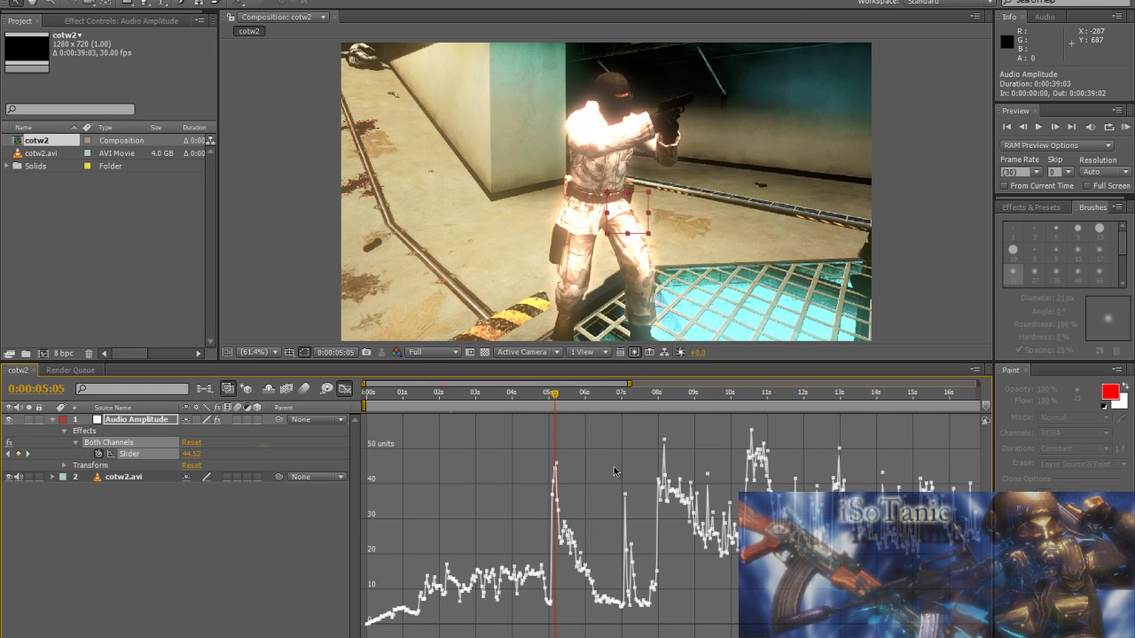
# - Scrub later peaks to 0:00:24:16 (Slider 34.87), then select the cotw2.avi layer
pyautogui.moveTo(557, 409)
pyautogui.mouseDown()
pyautogui.moveTo(725, 431)
pyautogui.moveTo(751, 410)
pyautogui.mouseUp()
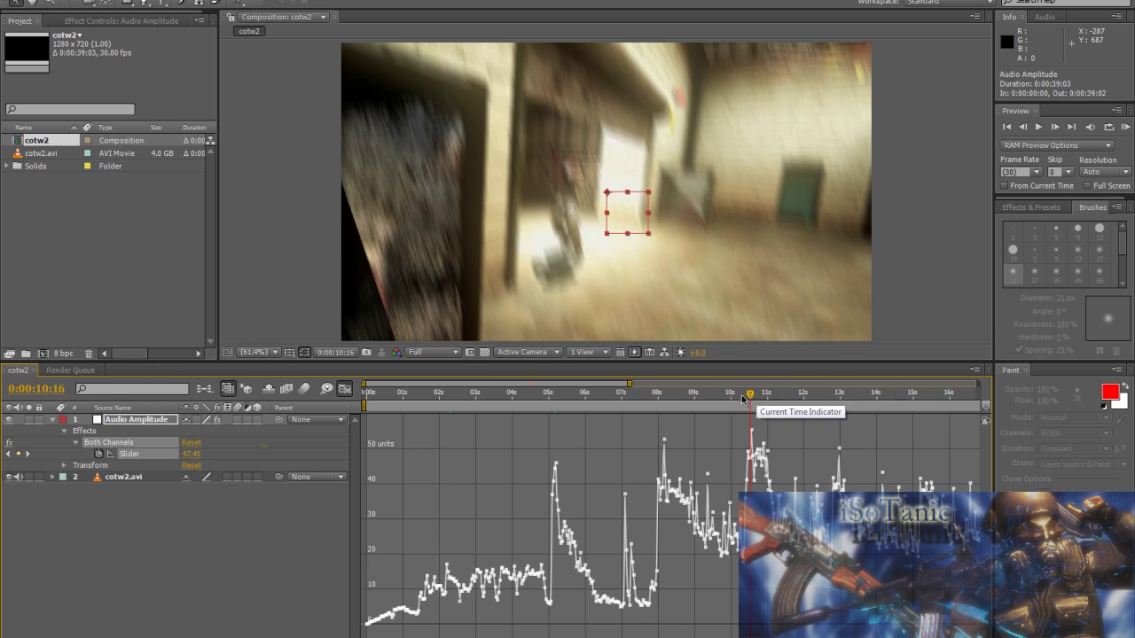
pyautogui.moveTo(752, 397)
pyautogui.mouseDown()
pyautogui.moveTo(955, 415)
pyautogui.moveTo(919, 434)
pyautogui.mouseUp()
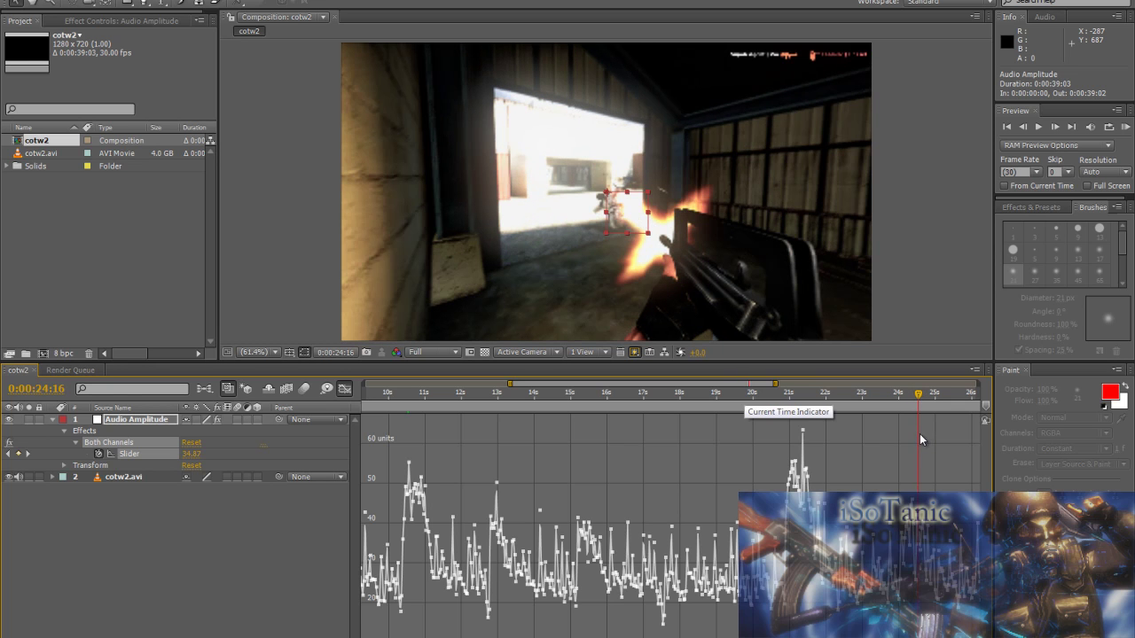
pyautogui.press(';')
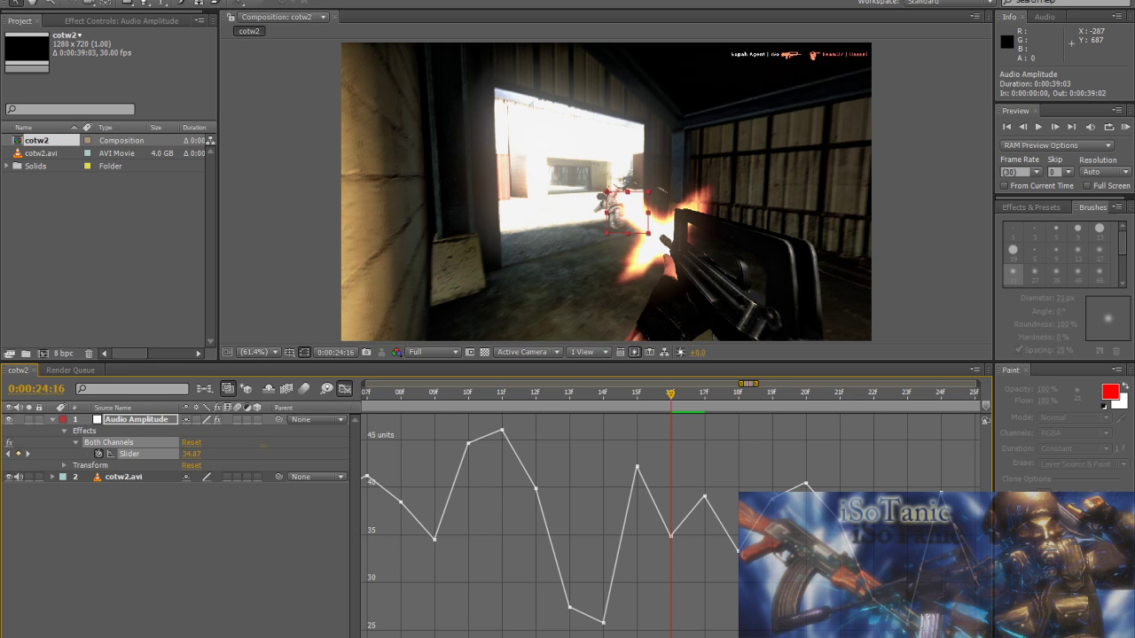
pyautogui.press(';')
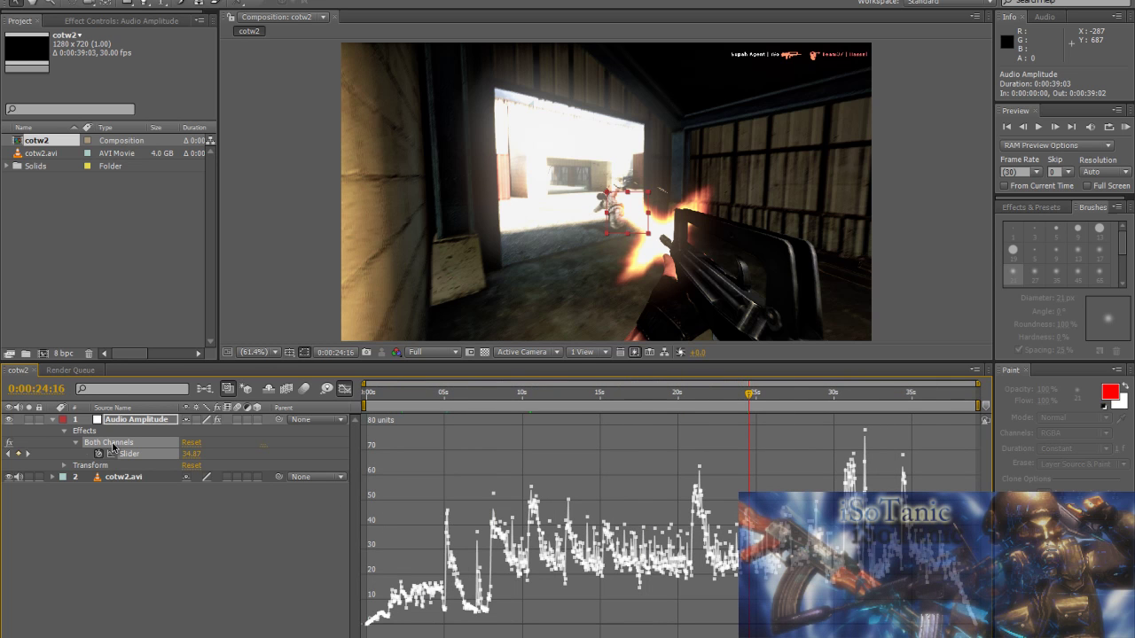
pyautogui.click(125, 481)
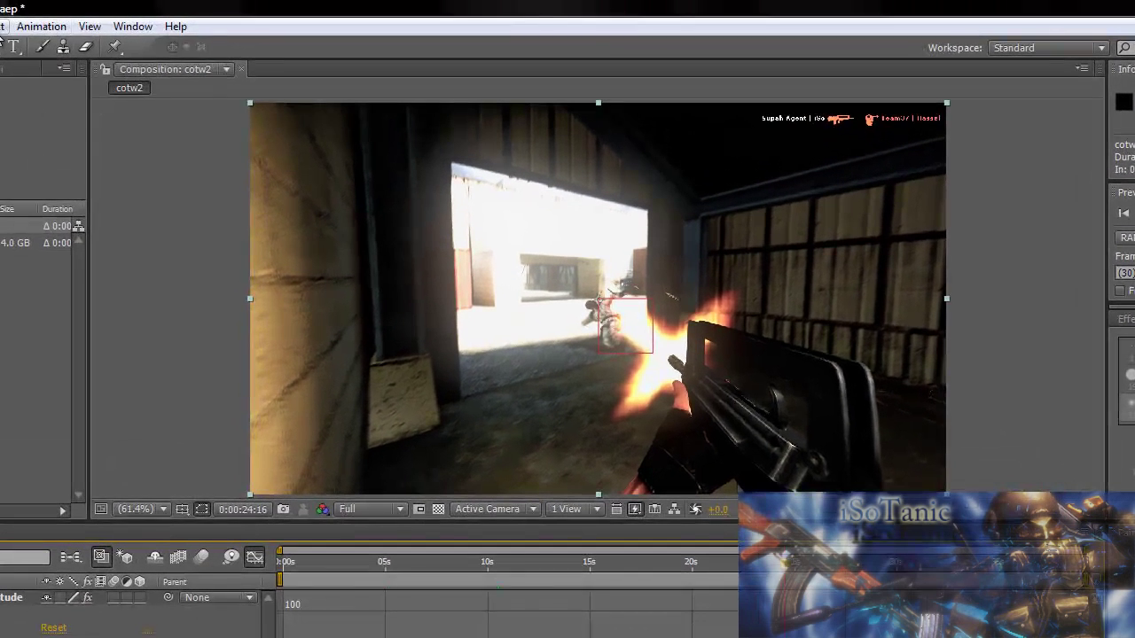
# - Apply the Video Copilot Twitch effect to cotw2.avi
pyautogui.click(2, 26)
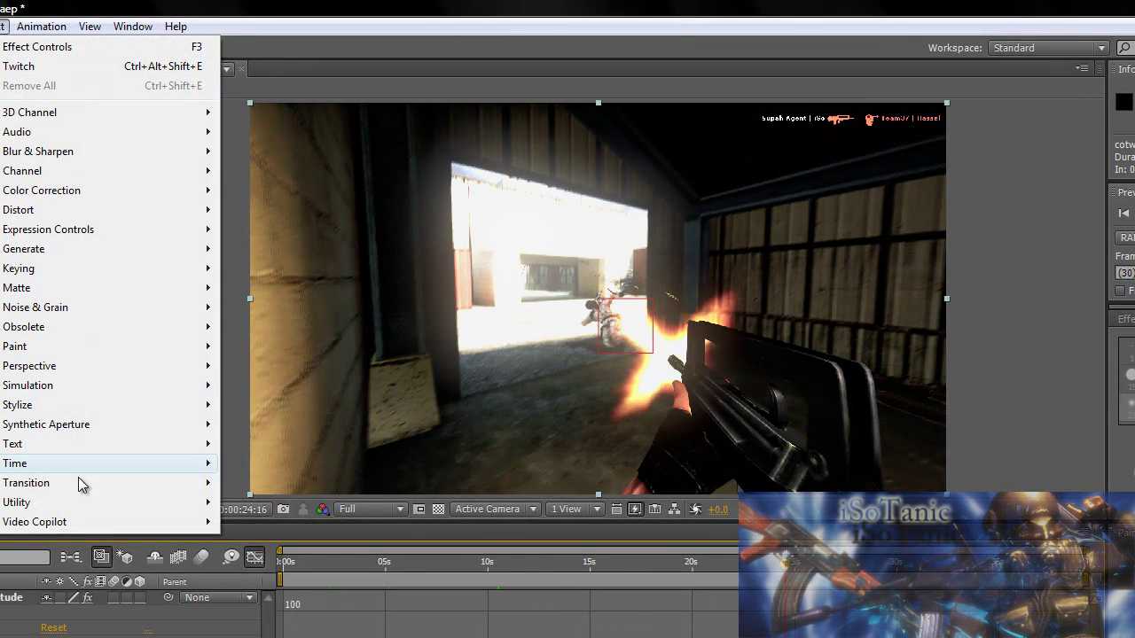
pyautogui.moveTo(76, 527)
pyautogui.click(278, 526)
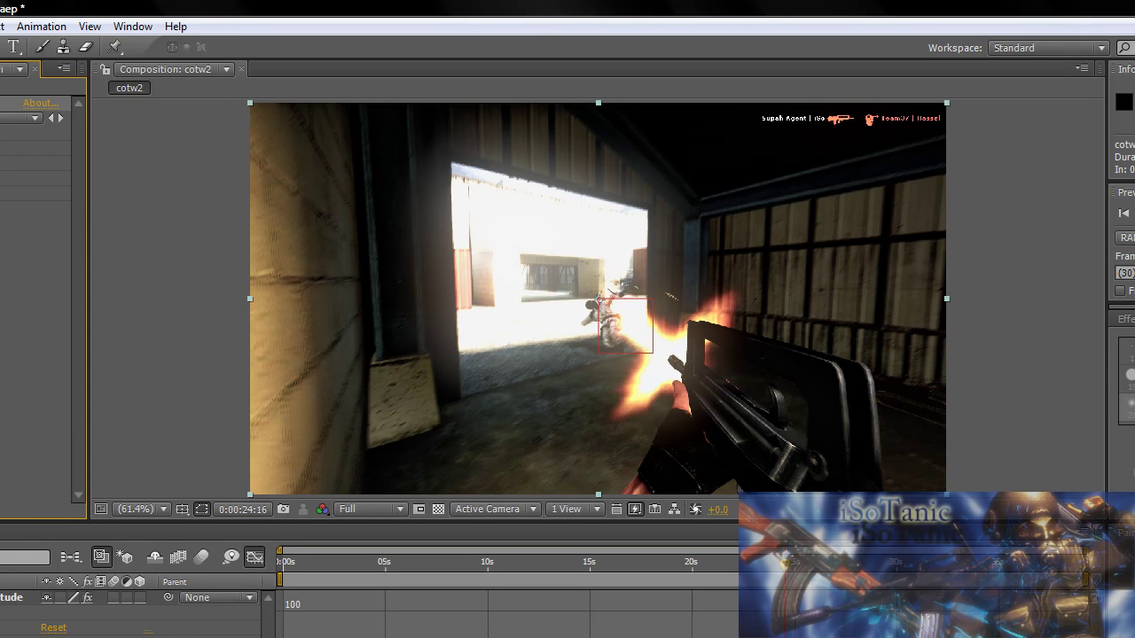
# - Turn off the Graph Editor and reveal Twitch's Amount 100% and Speed 5.00 properties
pyautogui.click(253, 560)
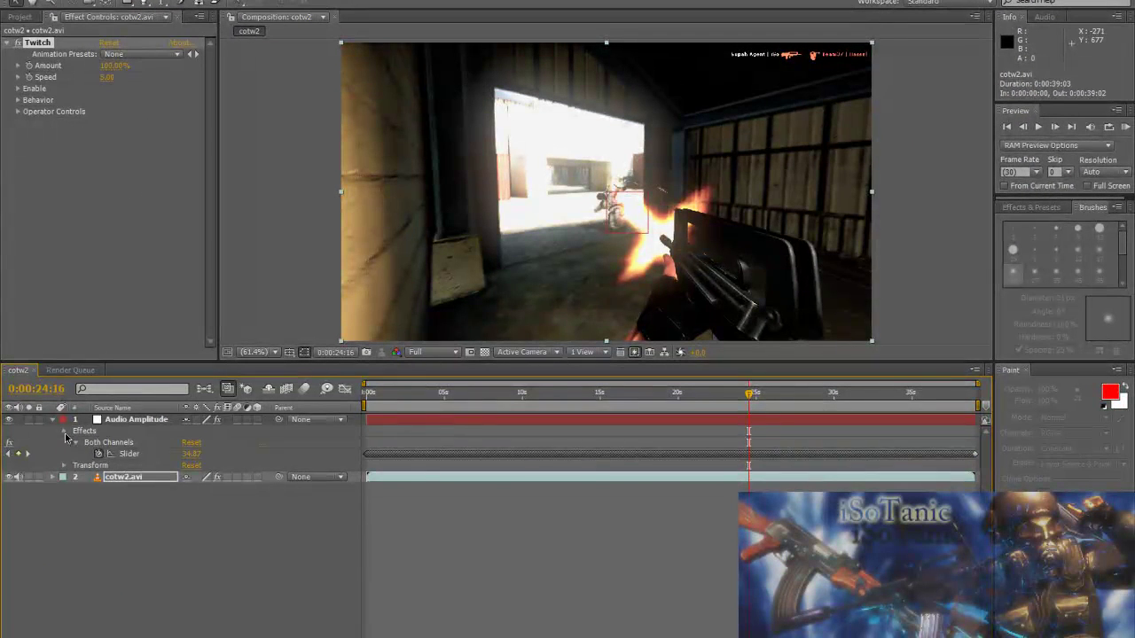
pyautogui.click(64, 432)
pyautogui.click(64, 432)
pyautogui.click(54, 477)
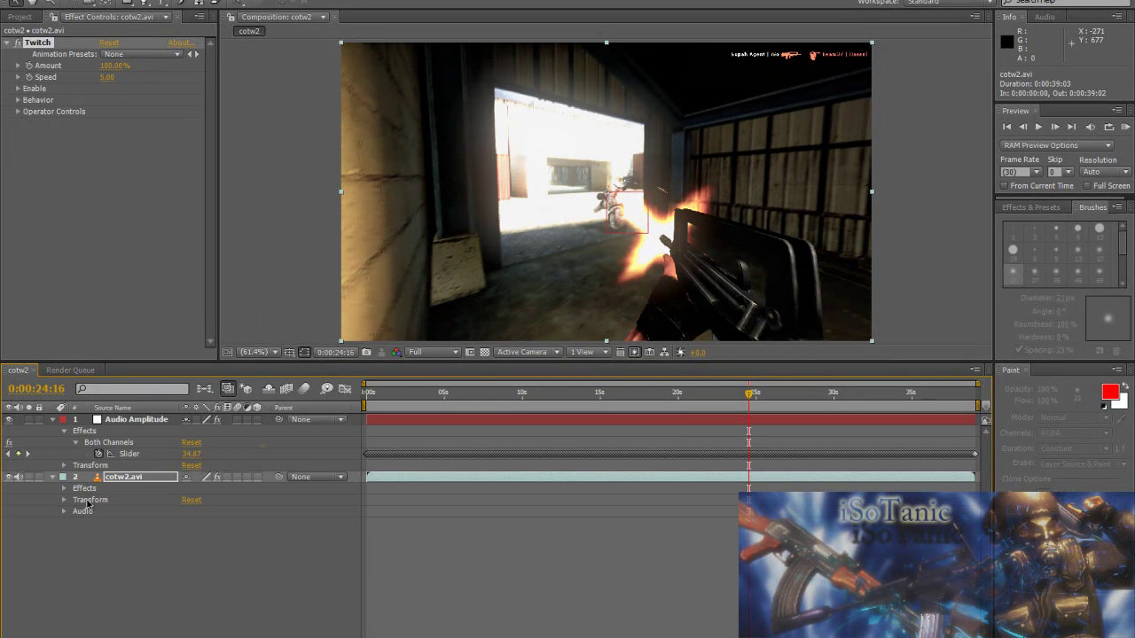
pyautogui.click(64, 489)
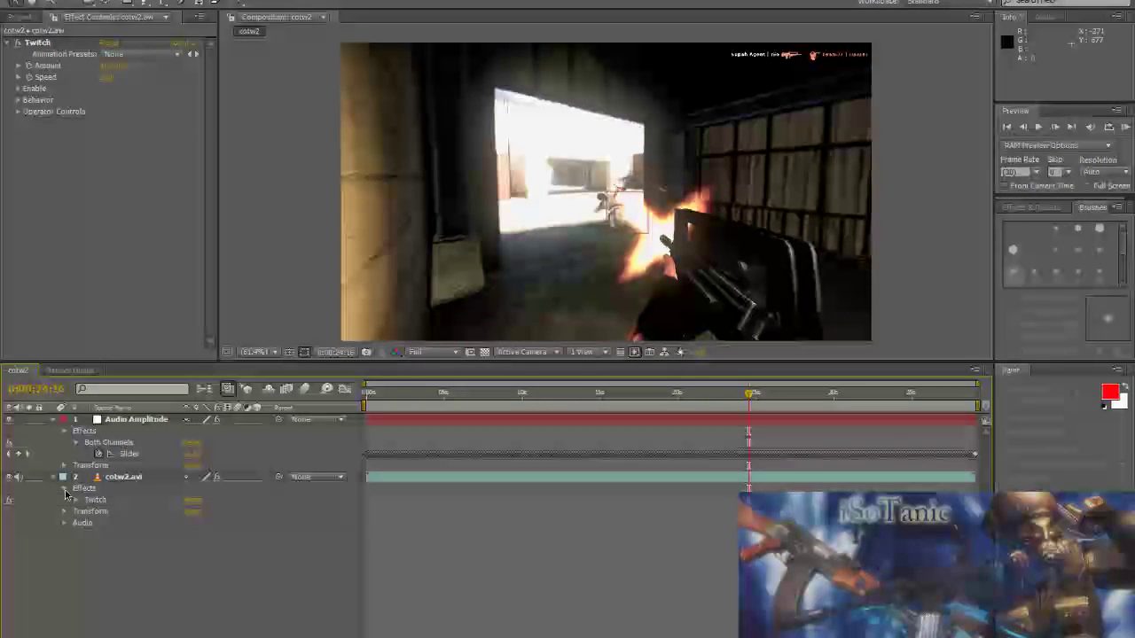
pyautogui.click(76, 500)
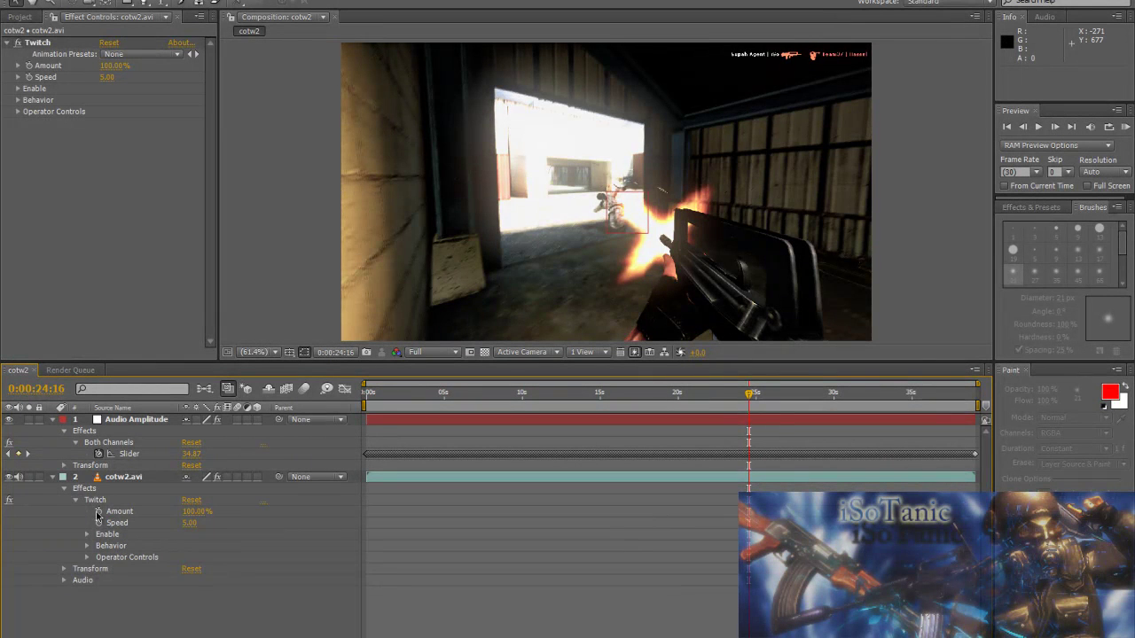
# - Link Twitch Amount's expression to the Audio Amplitude Slider and preview frames near 0:00:21:06
pyautogui.keyDown('alt'); pyautogui.click(97, 512); pyautogui.keyUp('alt')
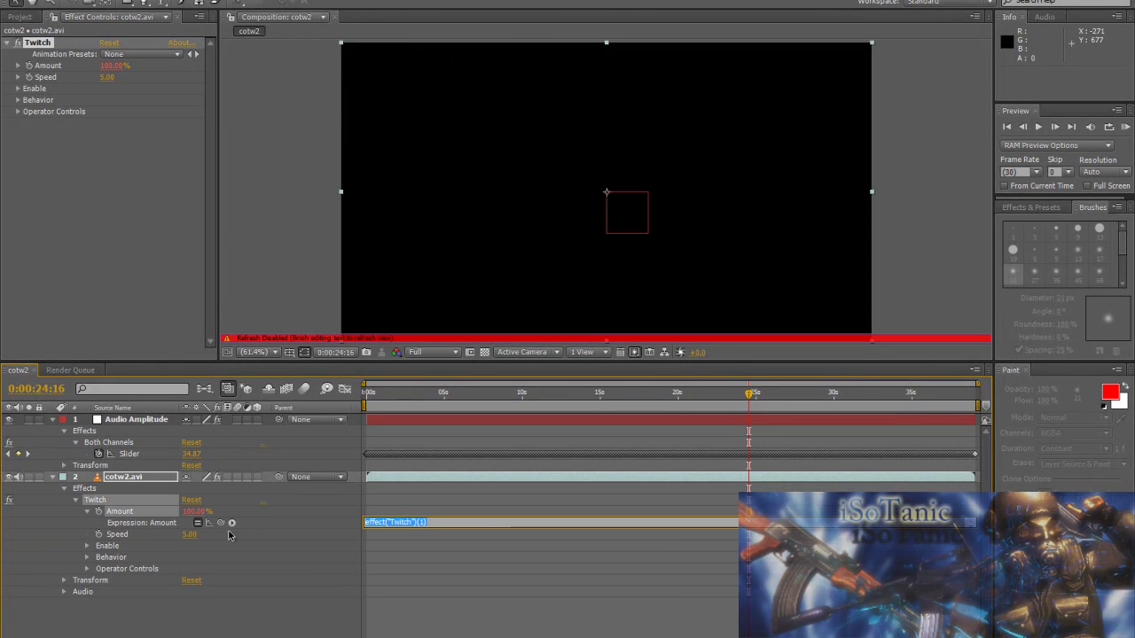
pyautogui.moveTo(221, 523)
pyautogui.mouseDown()
pyautogui.moveTo(166, 454)
pyautogui.moveTo(130, 454)
pyautogui.mouseUp()
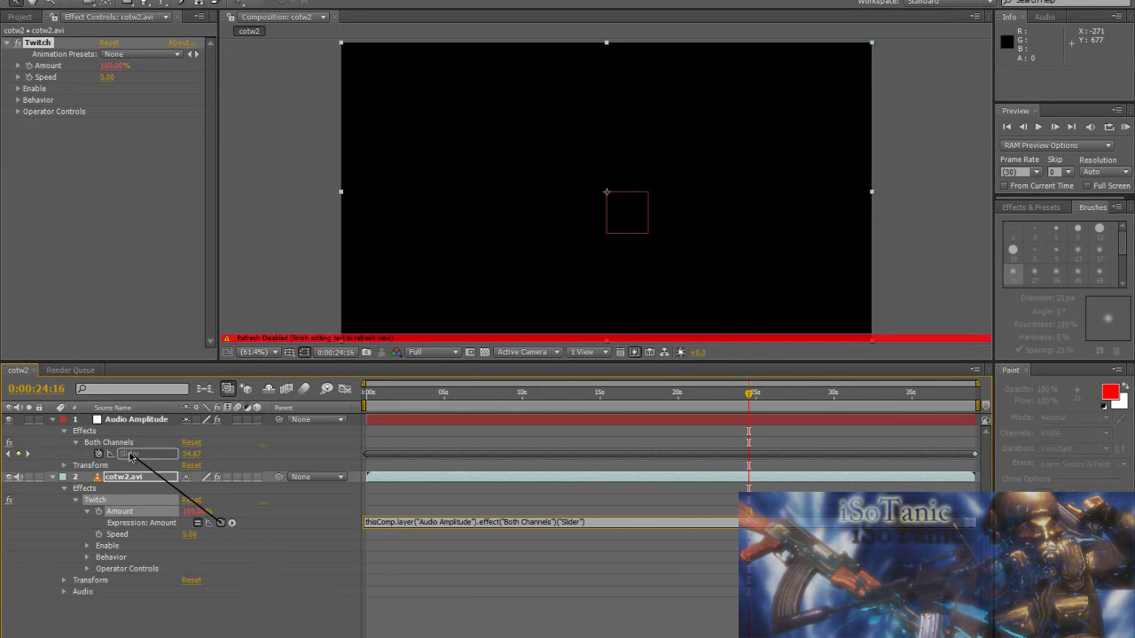
pyautogui.click(748, 394)
pyautogui.moveTo(720, 396); pyautogui.dragTo(697, 396)
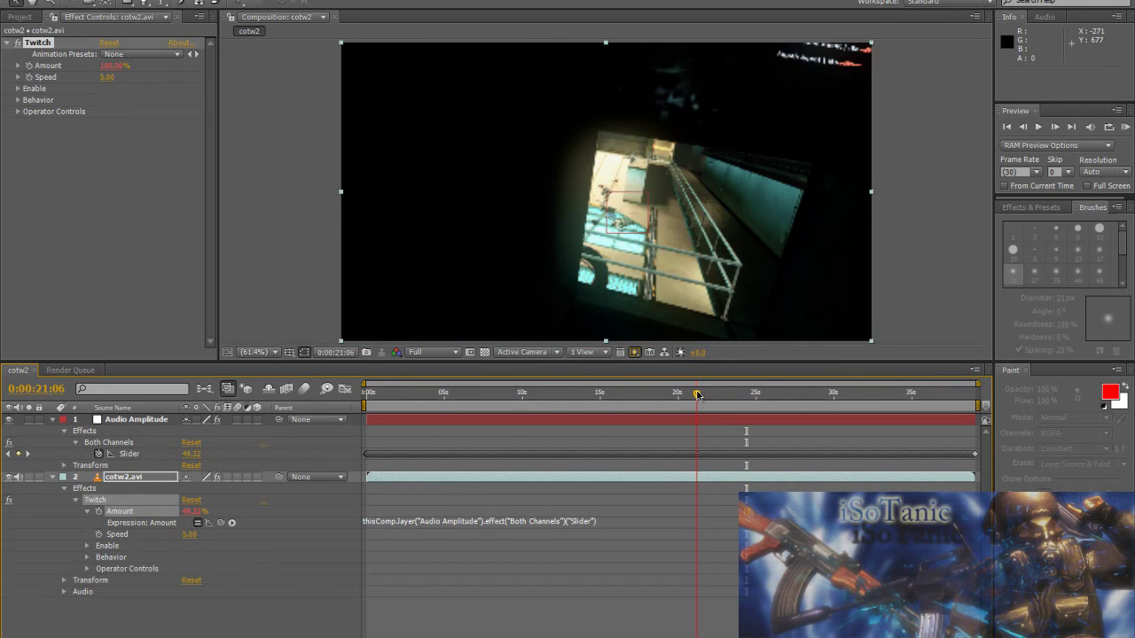
pyautogui.press('pagedown')
pyautogui.press('pagedown')
pyautogui.press('pagedown')
pyautogui.press('pagedown')
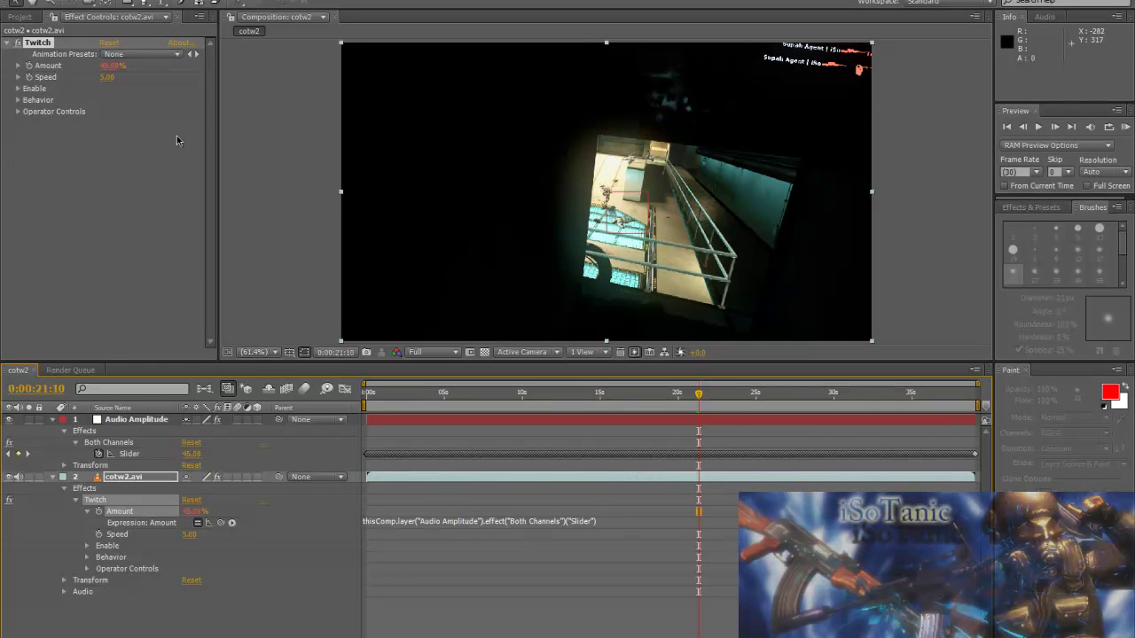
pyautogui.press('pageup')
pyautogui.press('pageup')
pyautogui.press('pageup')
pyautogui.press('pageup')
pyautogui.press('pagedown')
pyautogui.press('pagedown')
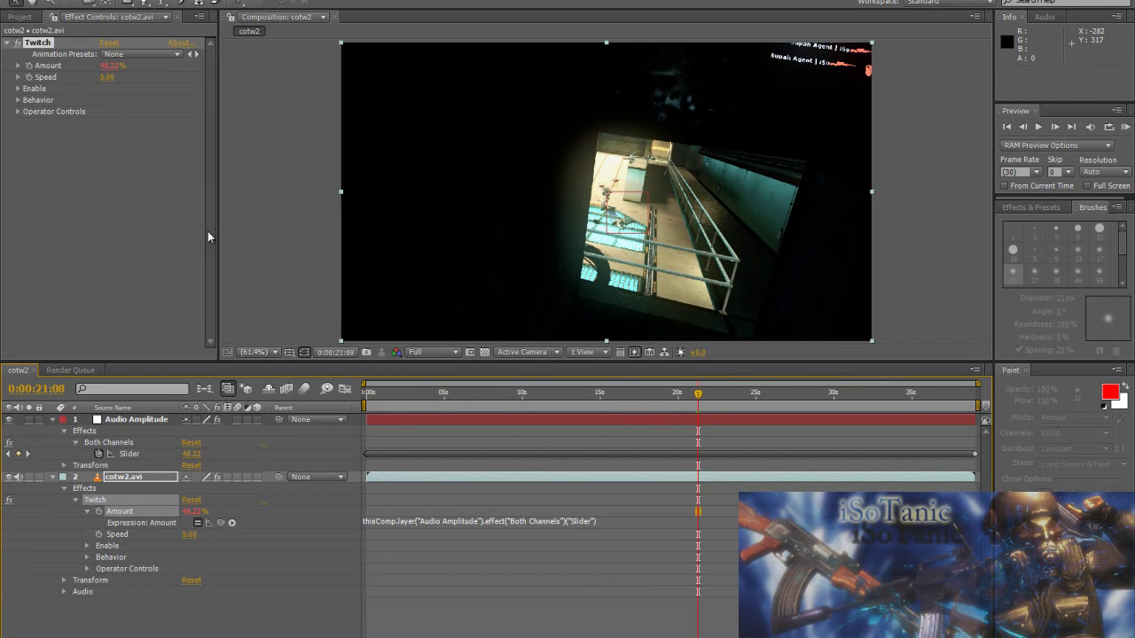
# - Prefix the Amount expression with 'Music=' and begin a second expression line
pyautogui.click(377, 522)
pyautogui.press('KP_Enter')
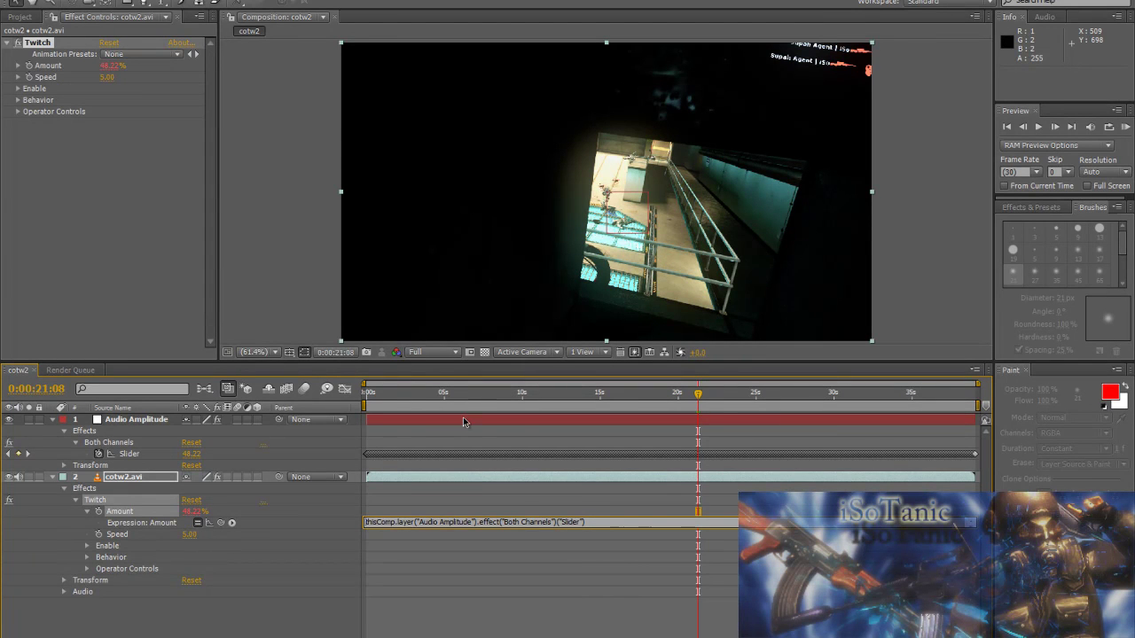
pyautogui.write('Music')
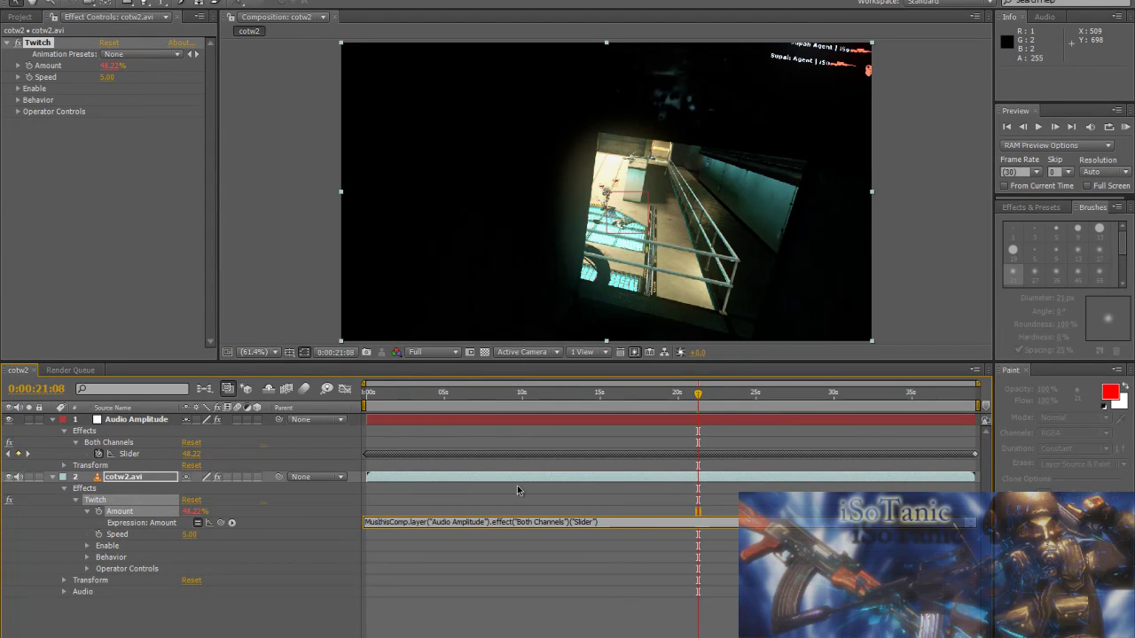
pyautogui.write('=')
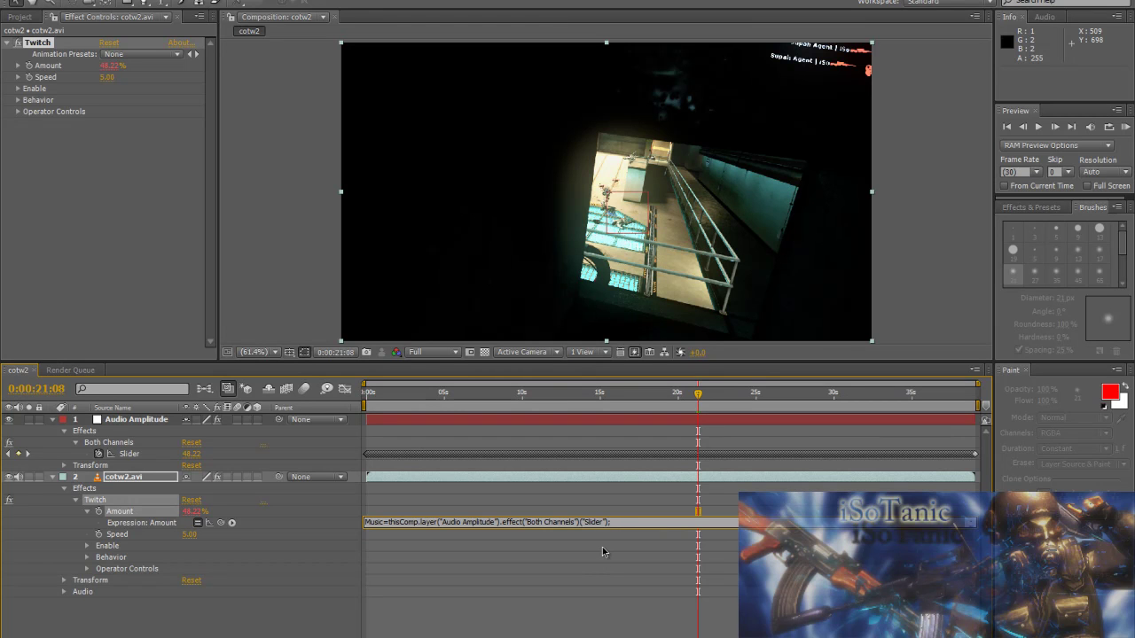
pyautogui.press('Return')
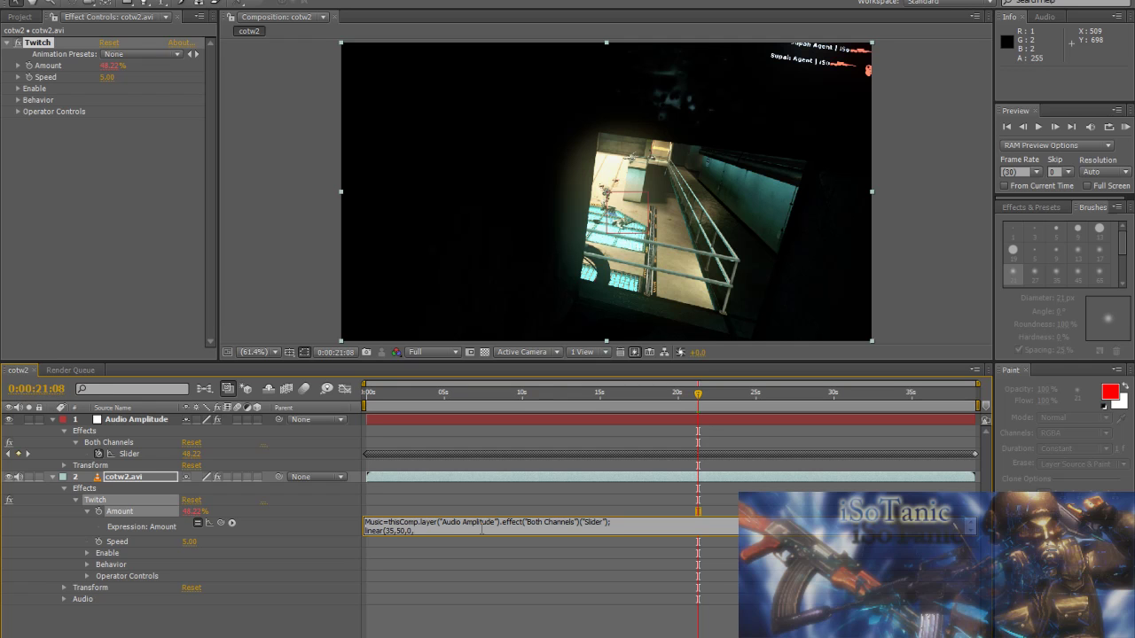
pyautogui.write('linear(35,50,0,150)')
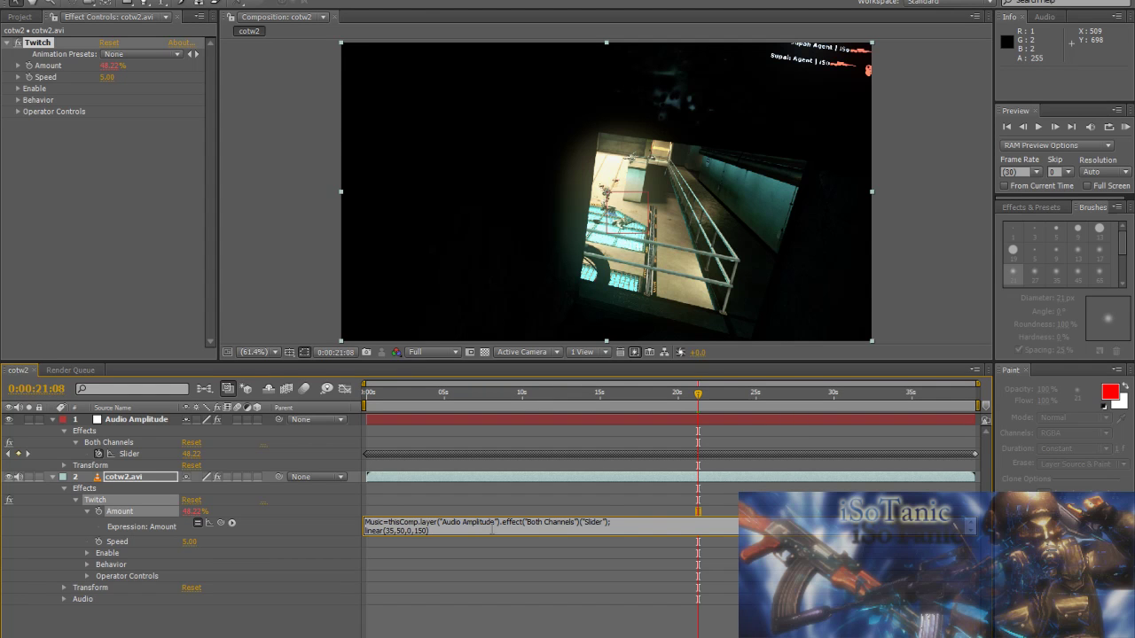
# - Commit the expression and dismiss the warning that linear() needs 3 or 5 arguments
pyautogui.click(413, 593)
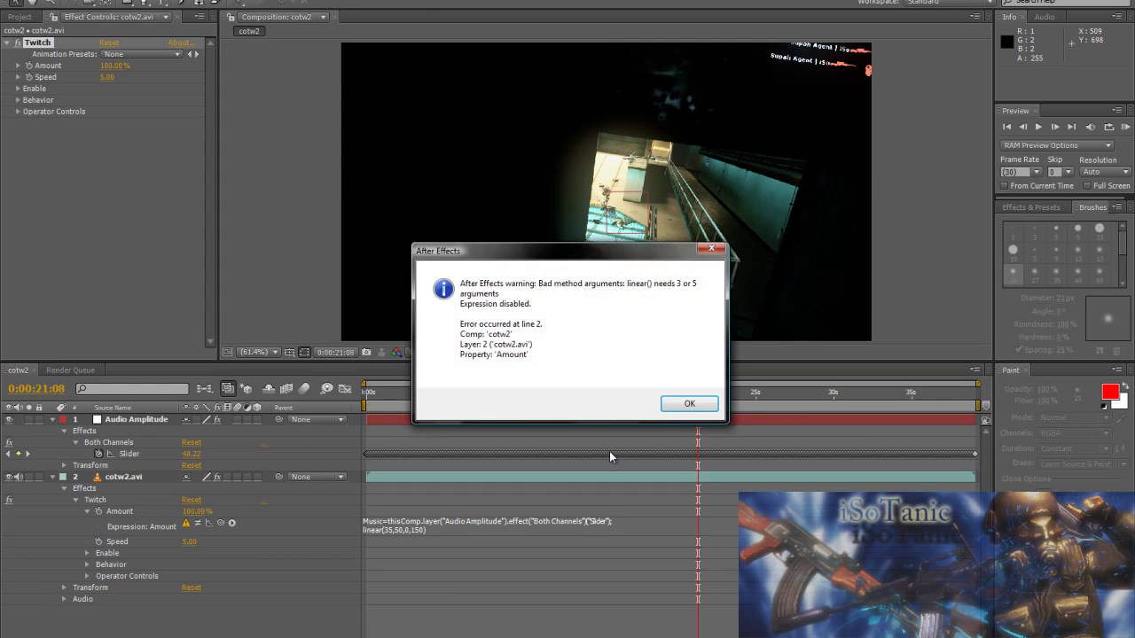
pyautogui.click(690, 406)
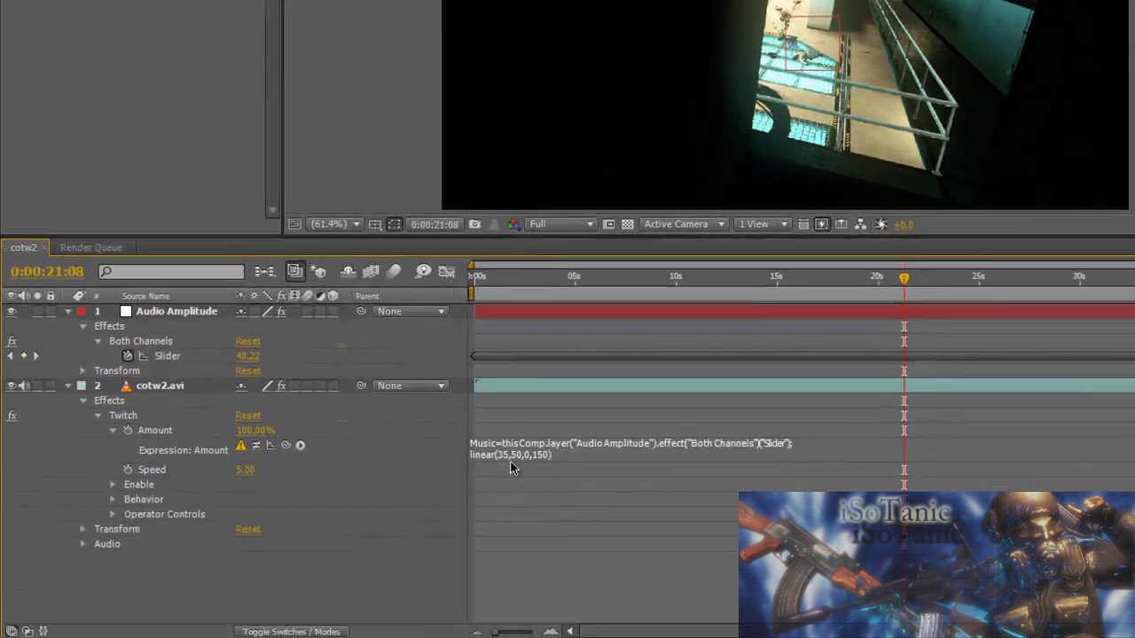
# - Insert 'Music,' so the Amount expression reads linear(Music,35,50,0,150) and commit it
pyautogui.click(422, 530)
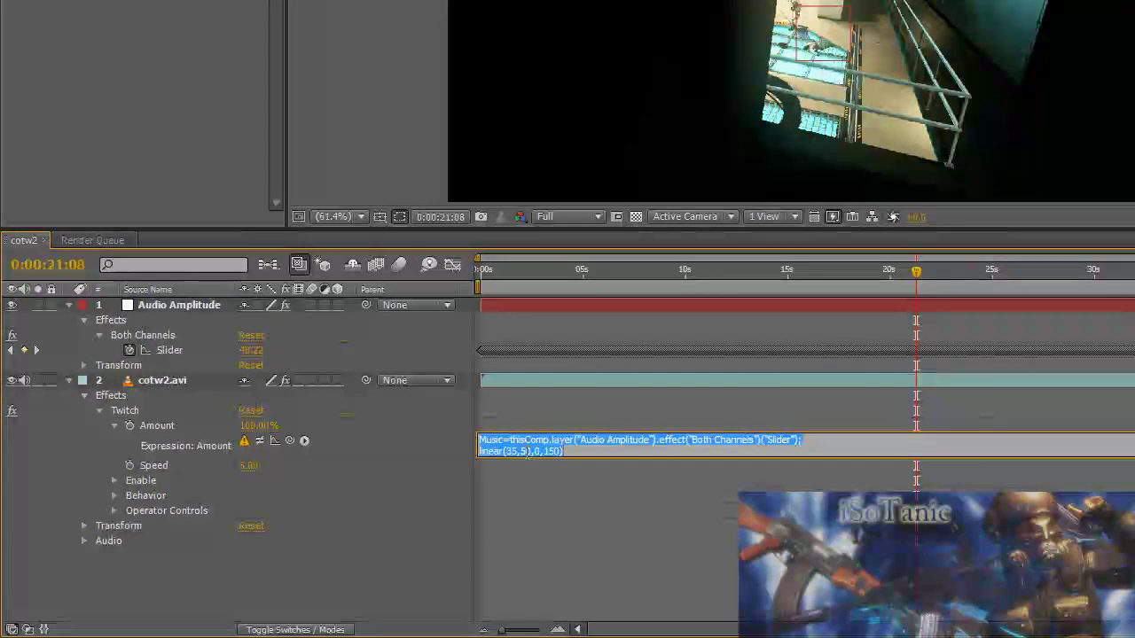
pyautogui.click(552, 450)
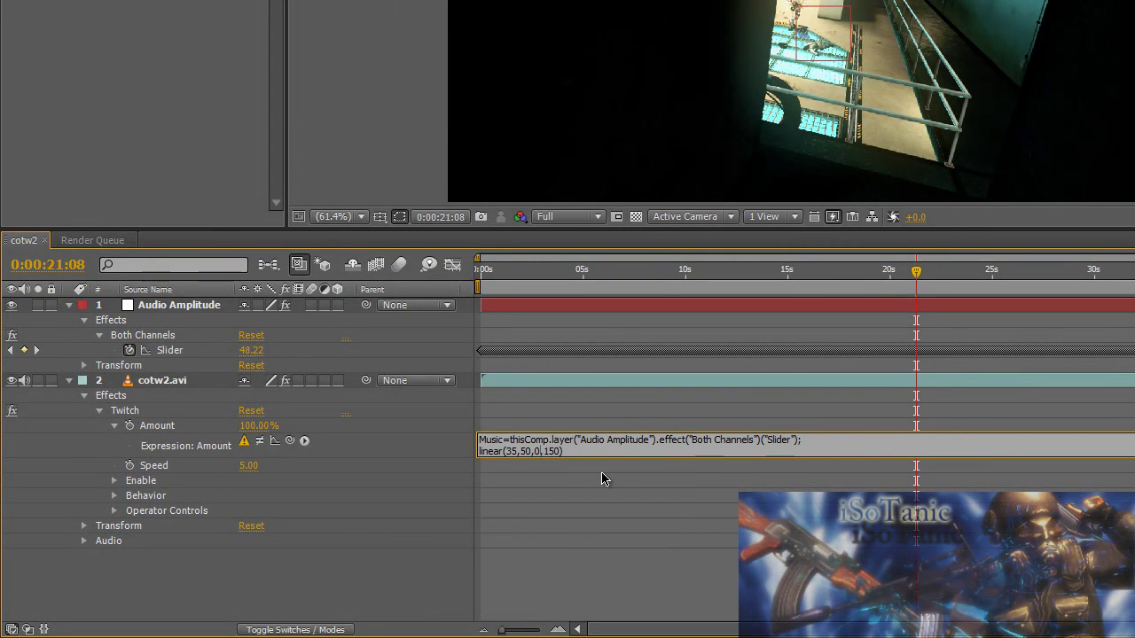
pyautogui.write('Music,')
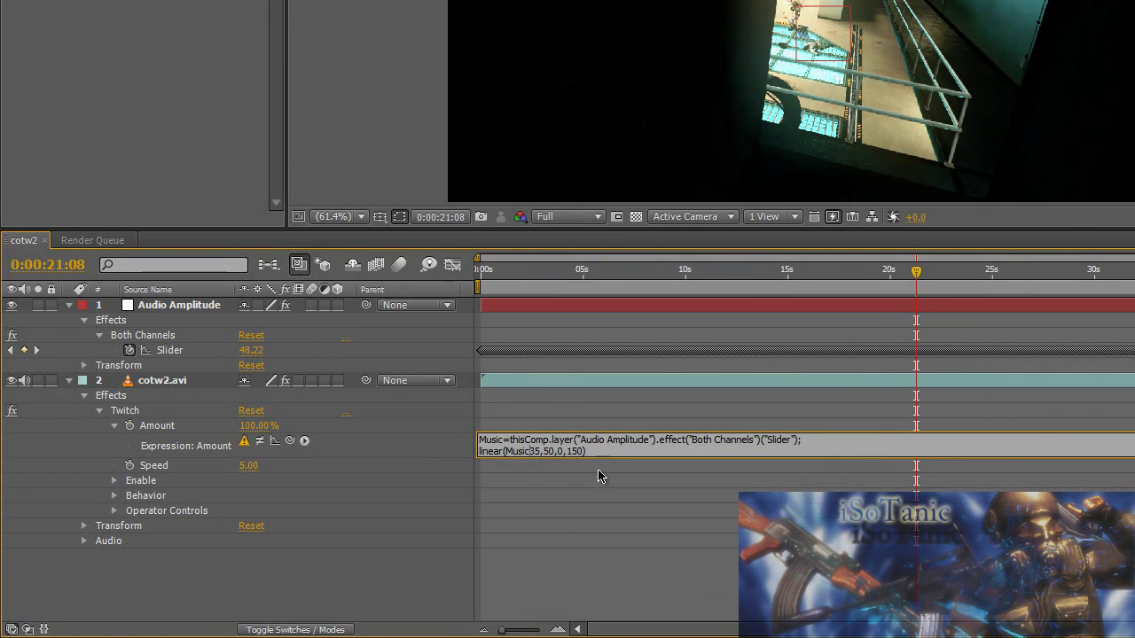
pyautogui.click(620, 479)
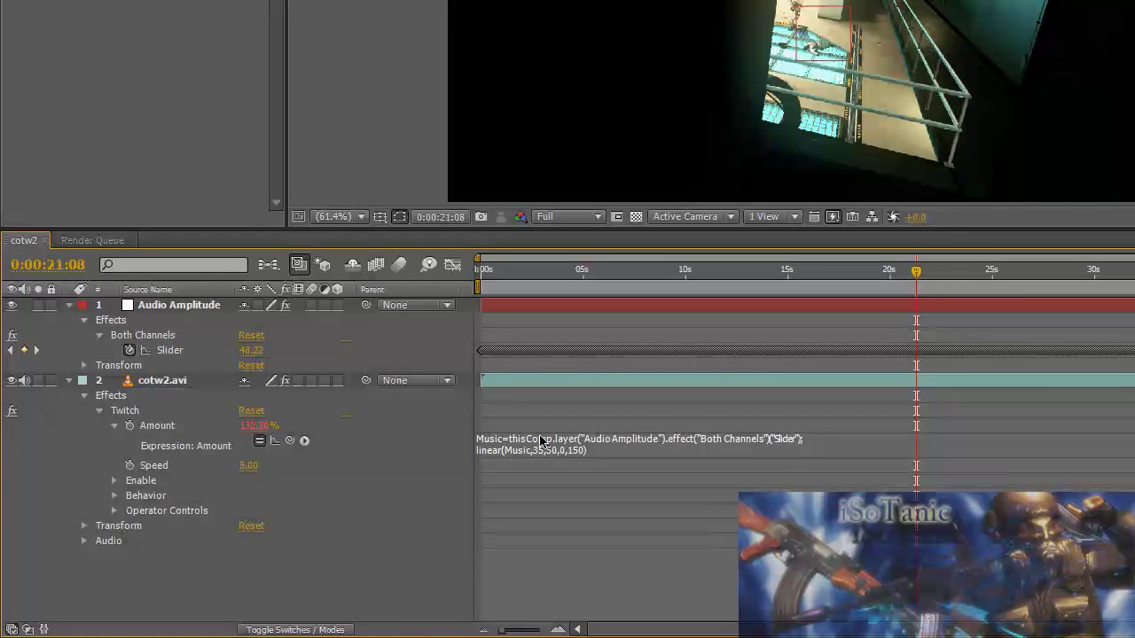
pyautogui.click(503, 443)
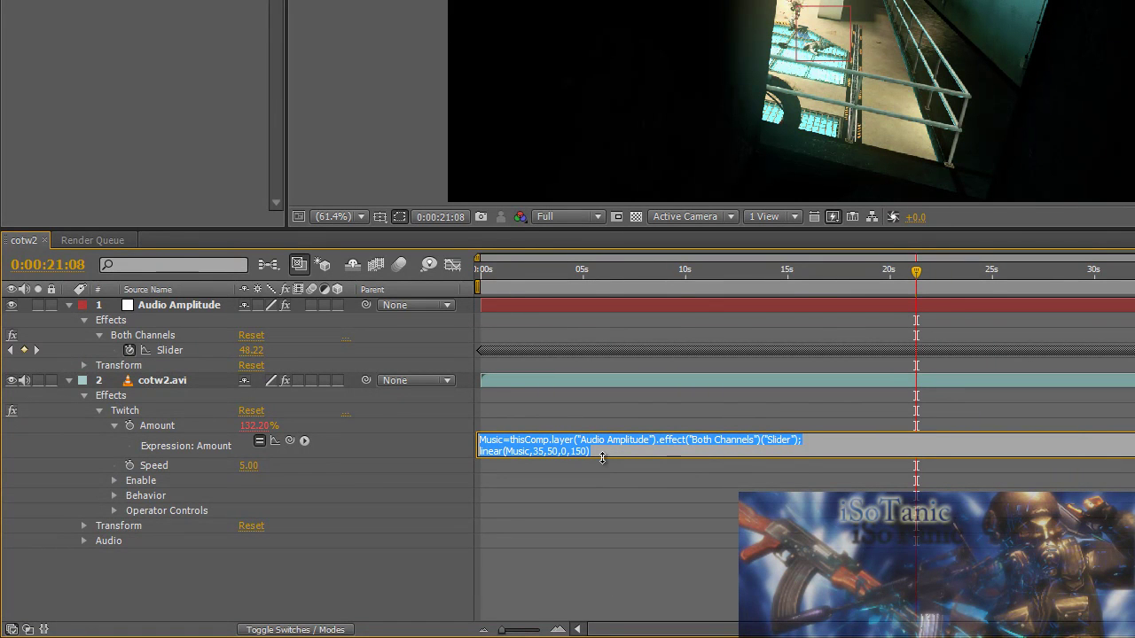
pyautogui.click(604, 450)
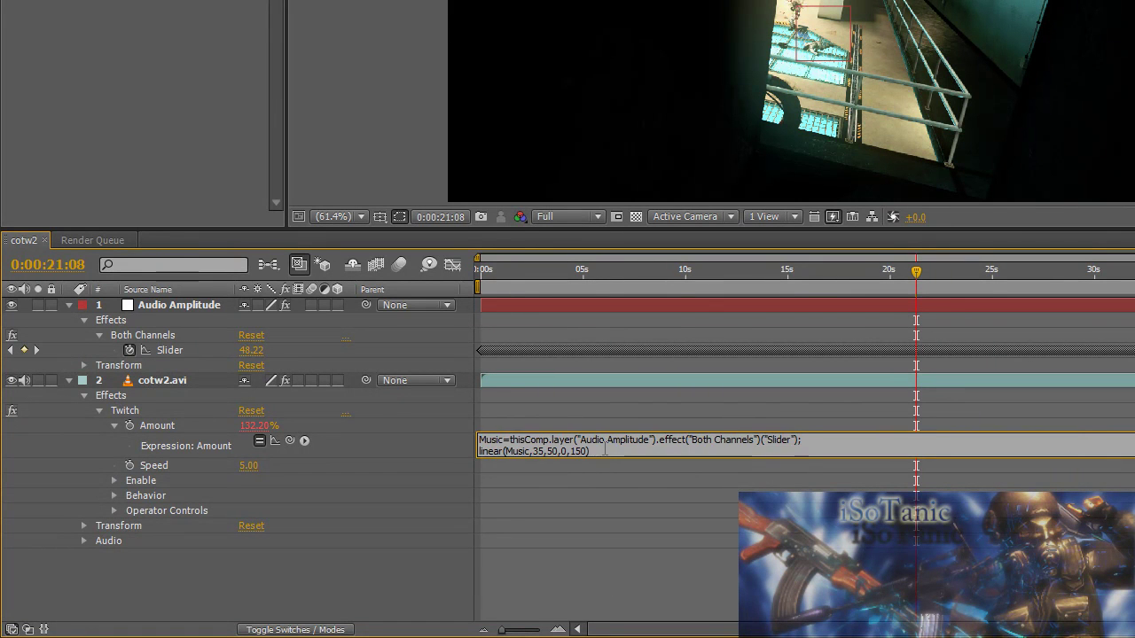
pyautogui.click(897, 514)
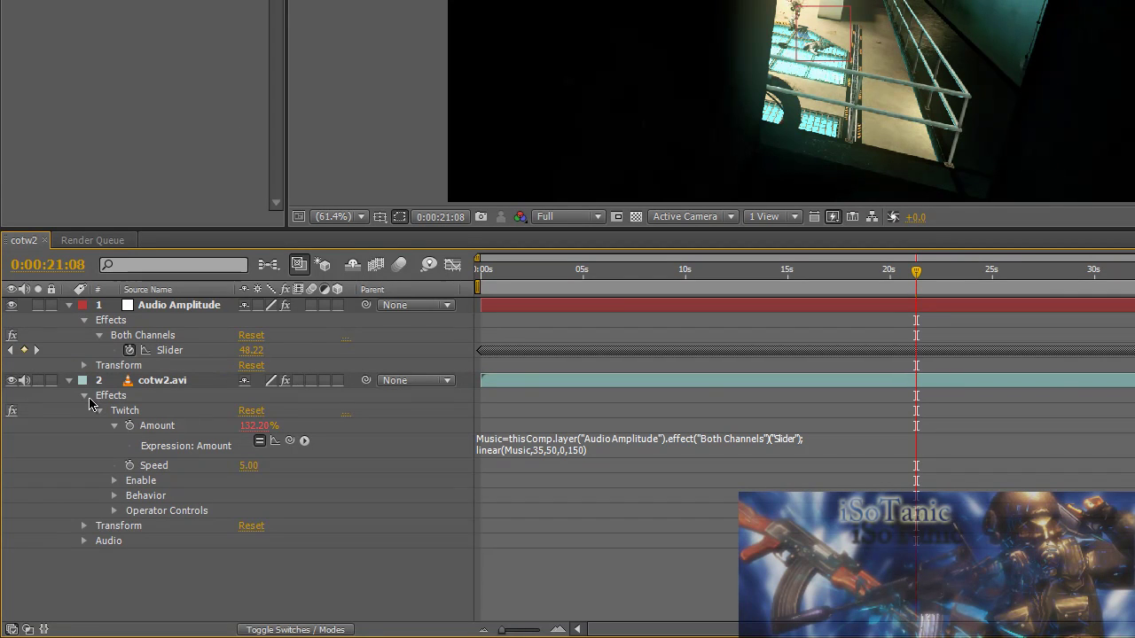
# - Collapse the Twitch, effects and cotw2.avi layer properties in the timeline
pyautogui.click(98, 411)
pyautogui.click(84, 395)
pyautogui.click(69, 381)
# - Collapse the Audio Amplitude layer and enable Blur, Light and Slide in Twitch
pyautogui.click(99, 335)
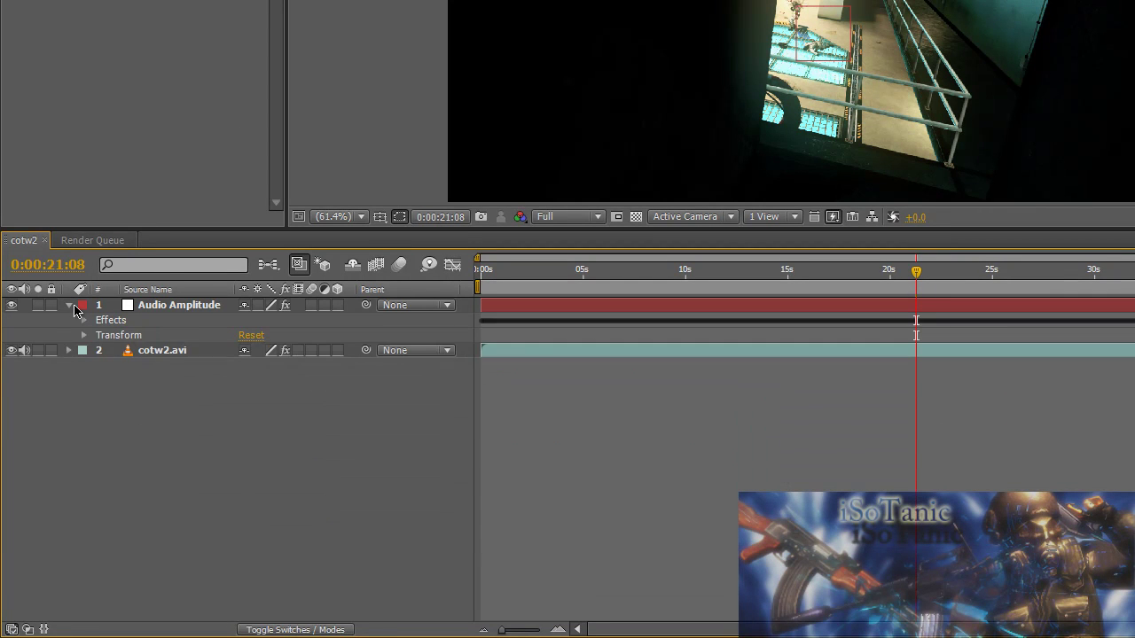
pyautogui.click(69, 305)
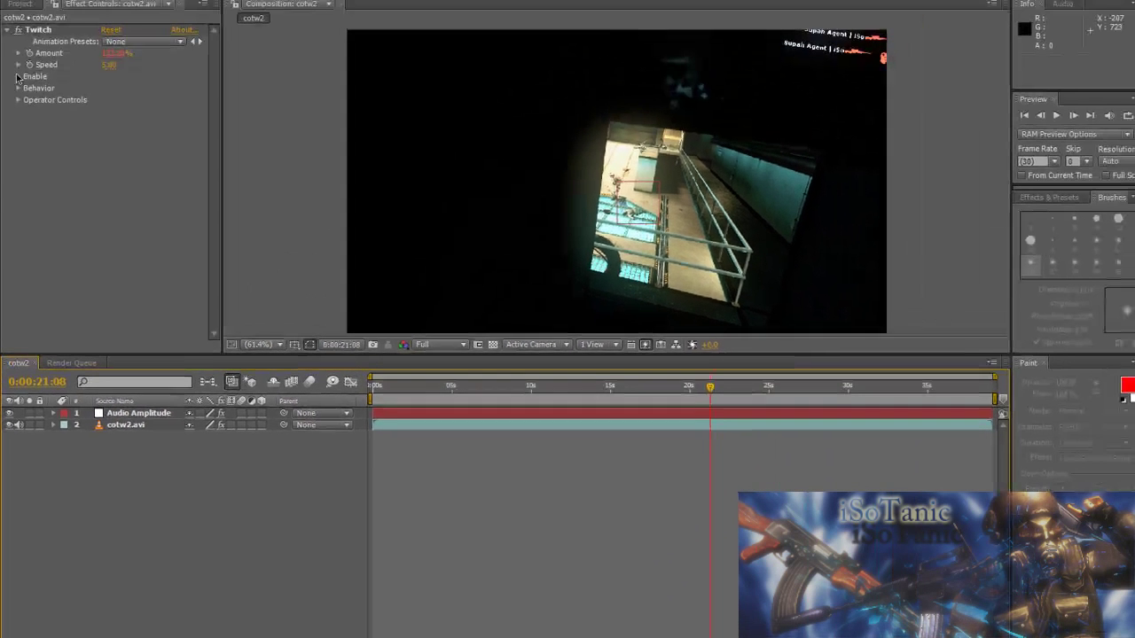
pyautogui.click(19, 90)
pyautogui.click(104, 100)
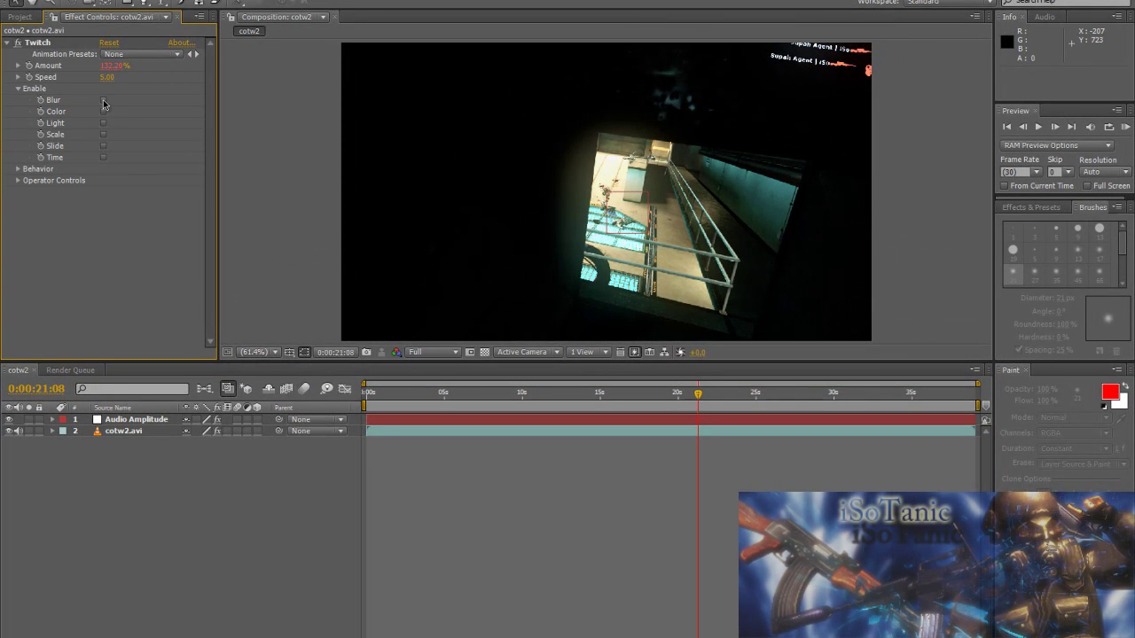
pyautogui.click(104, 123)
pyautogui.click(104, 145)
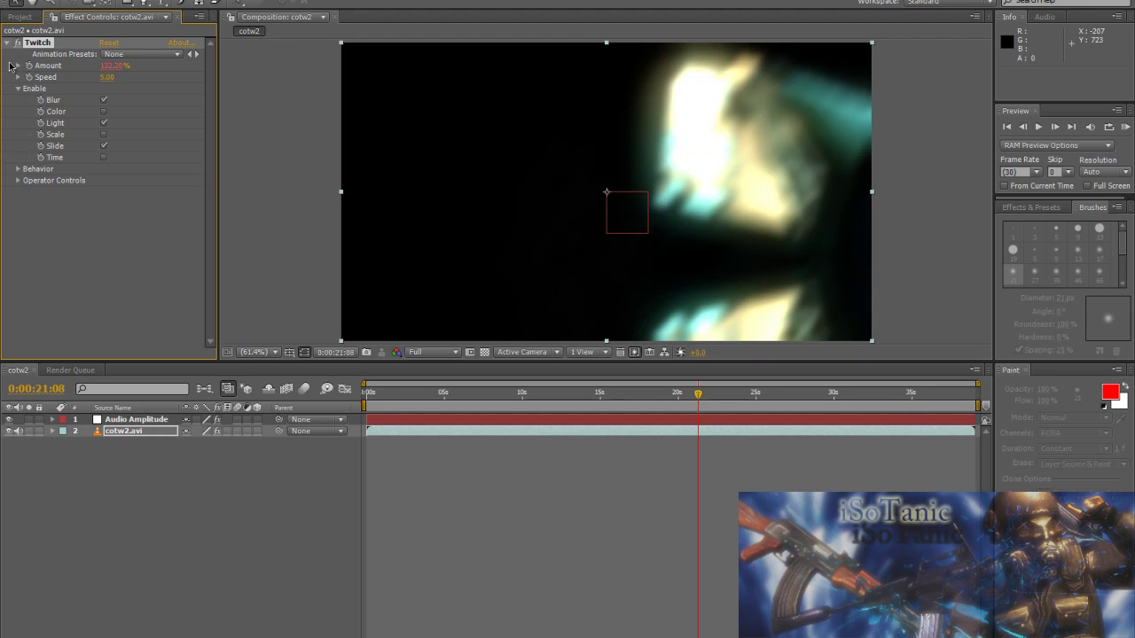
pyautogui.click(18, 89)
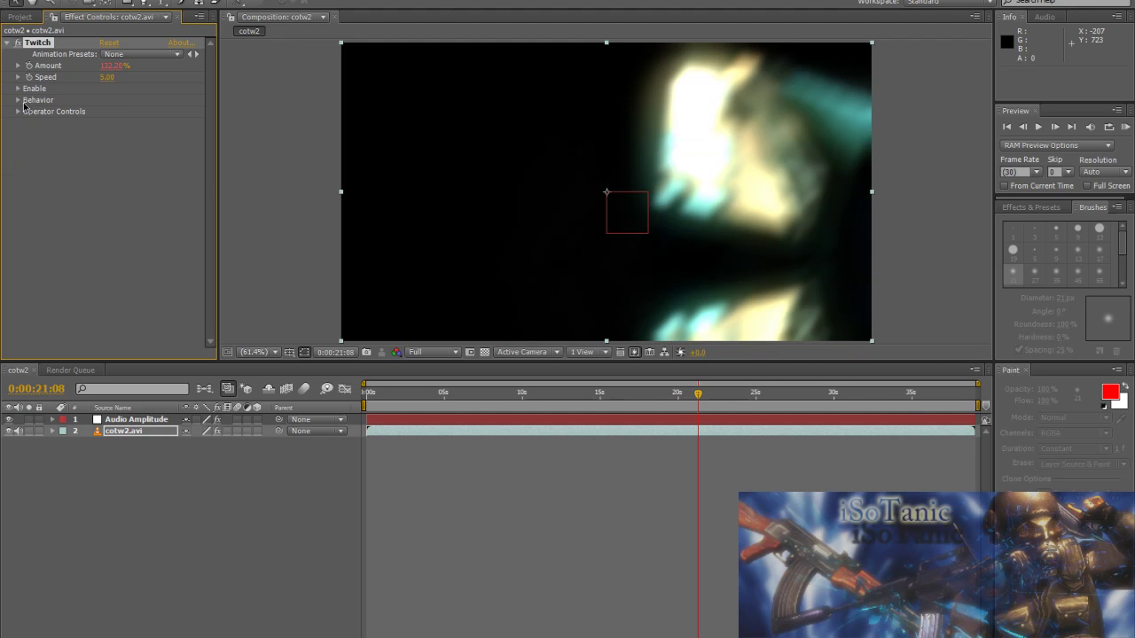
# - Raise Twitch's Slide Twitch value from 1.00 to 5
pyautogui.click(17, 112)
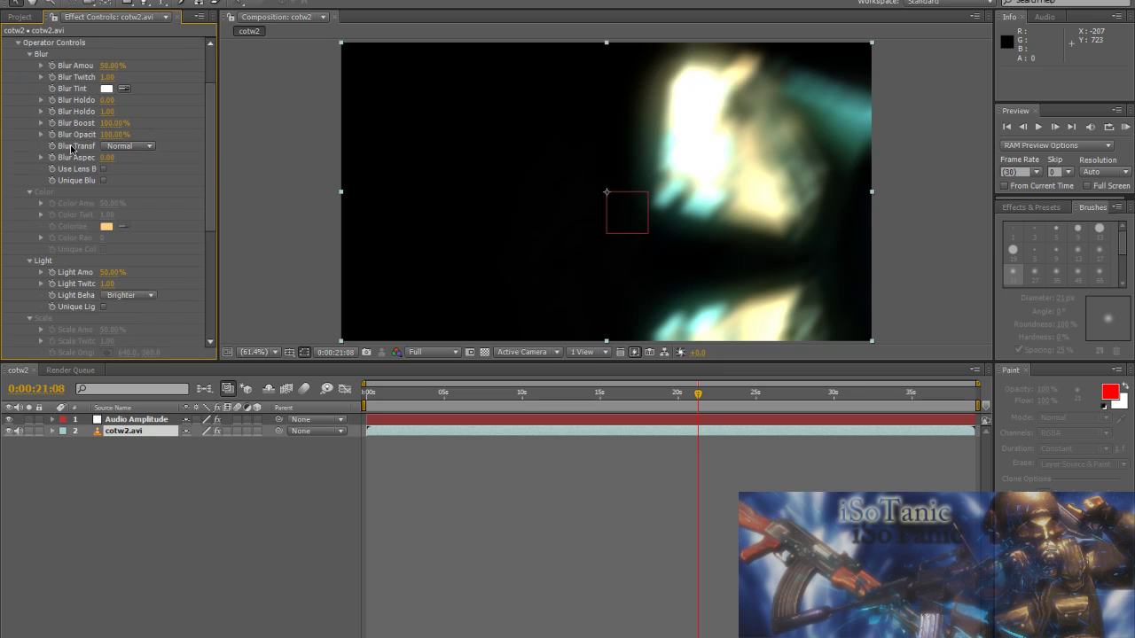
pyautogui.click(29, 55)
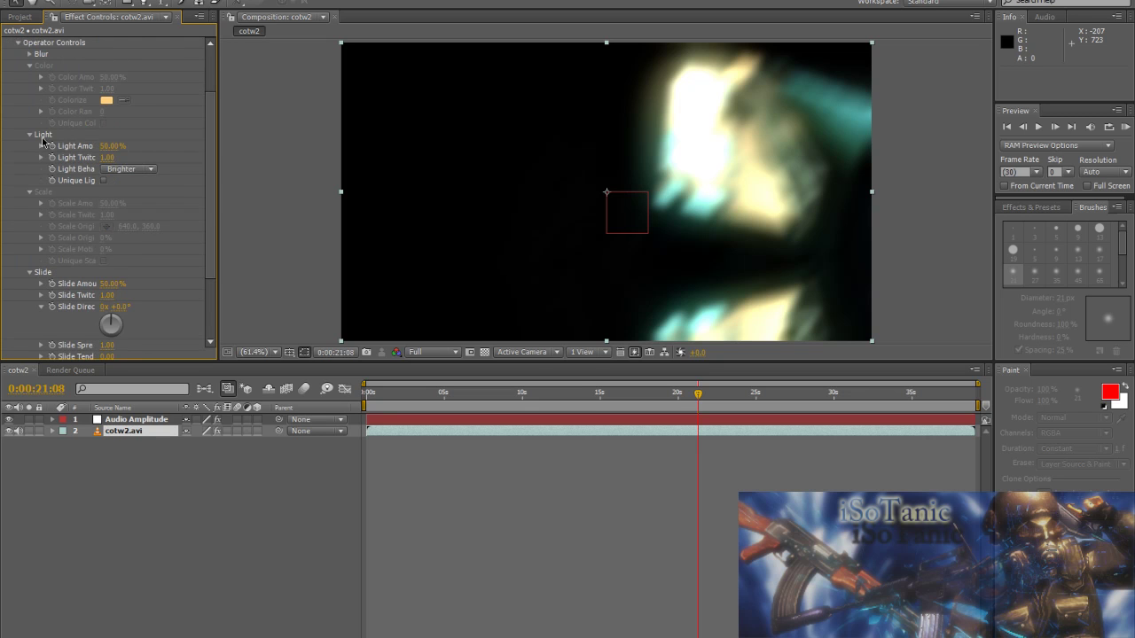
pyautogui.click(29, 134)
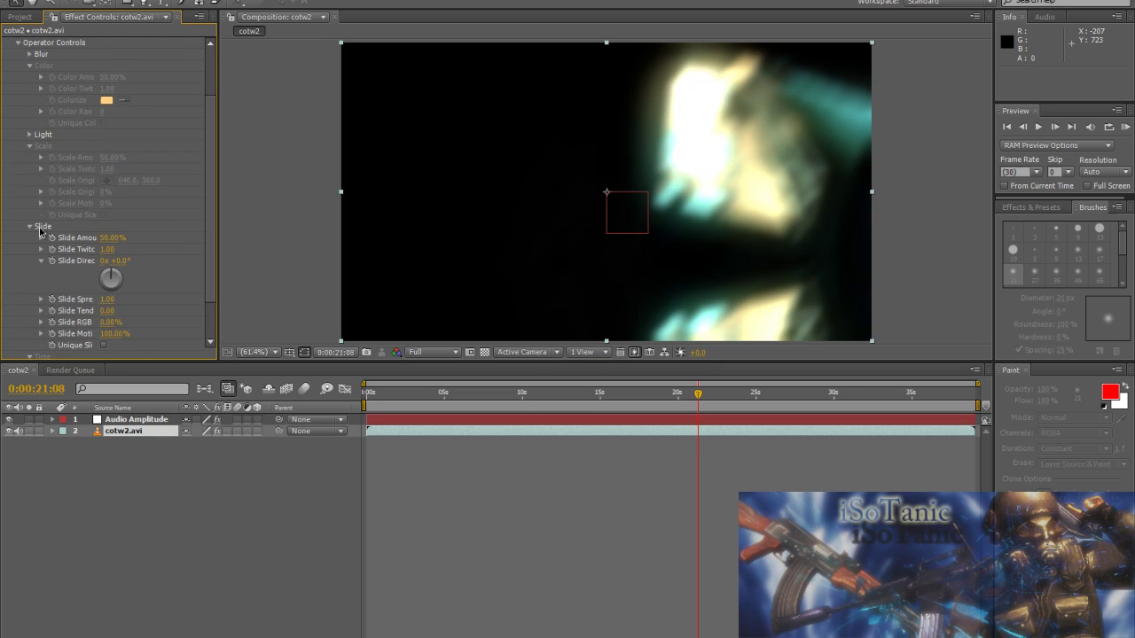
pyautogui.click(110, 251)
pyautogui.doubleClick(120, 248)
pyautogui.press('Return')
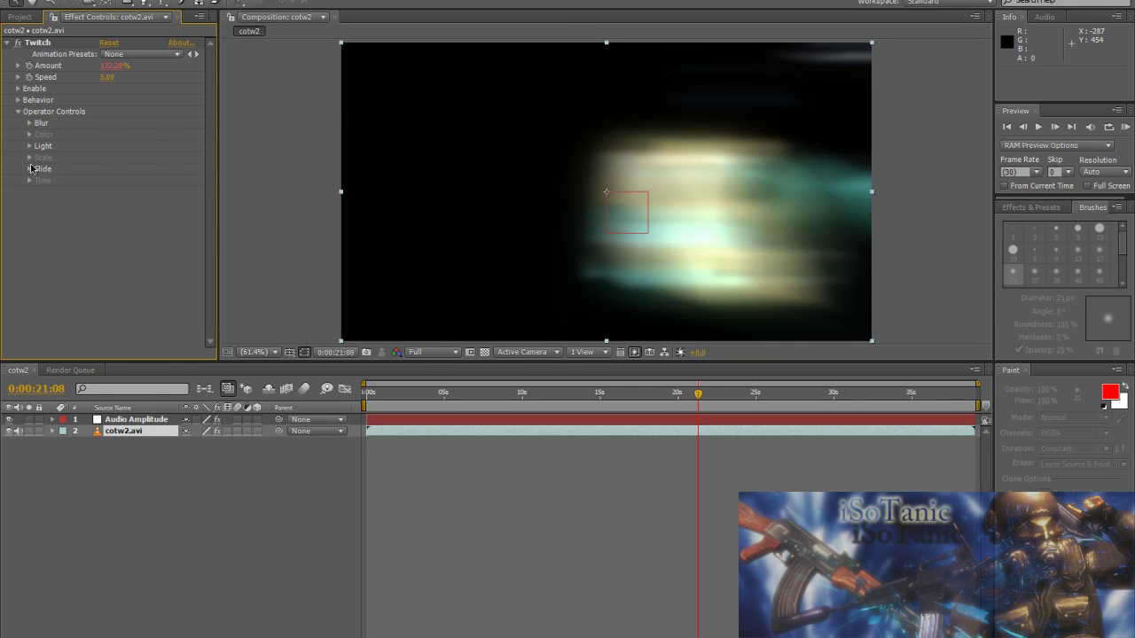
# - Set Twitch's Slide Amount to 12%
pyautogui.click(30, 168)
pyautogui.click(114, 180)
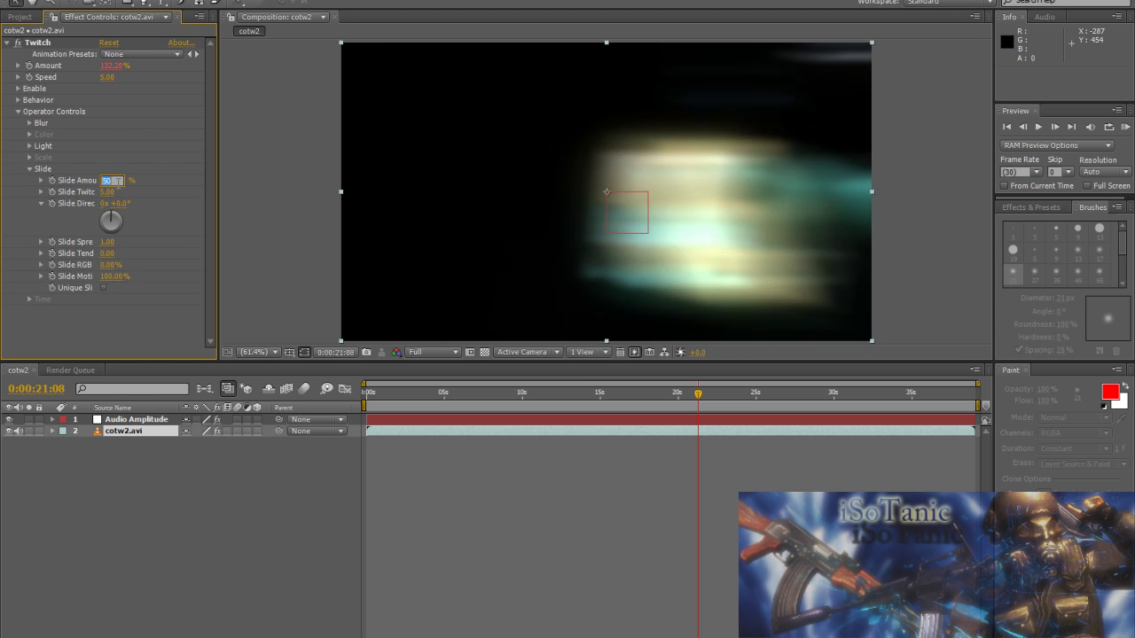
pyautogui.write('12')
pyautogui.press('Return')
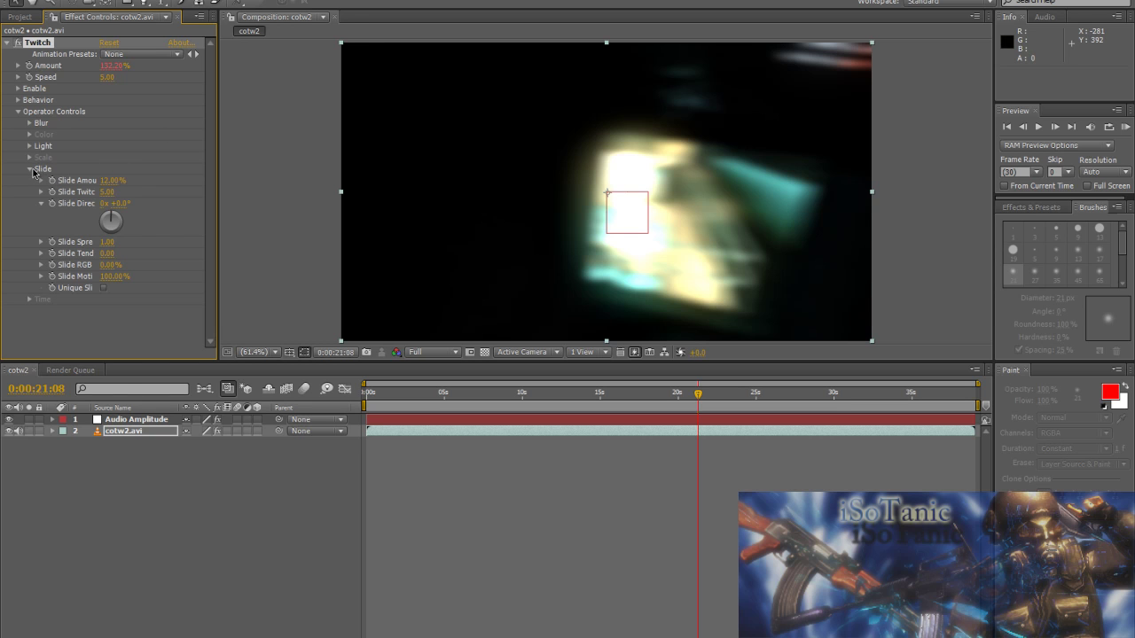
pyautogui.click(35, 169)
pyautogui.click(29, 169)
# - Set Twitch's Light Twitch value to 1.50
pyautogui.click(29, 145)
pyautogui.click(103, 169)
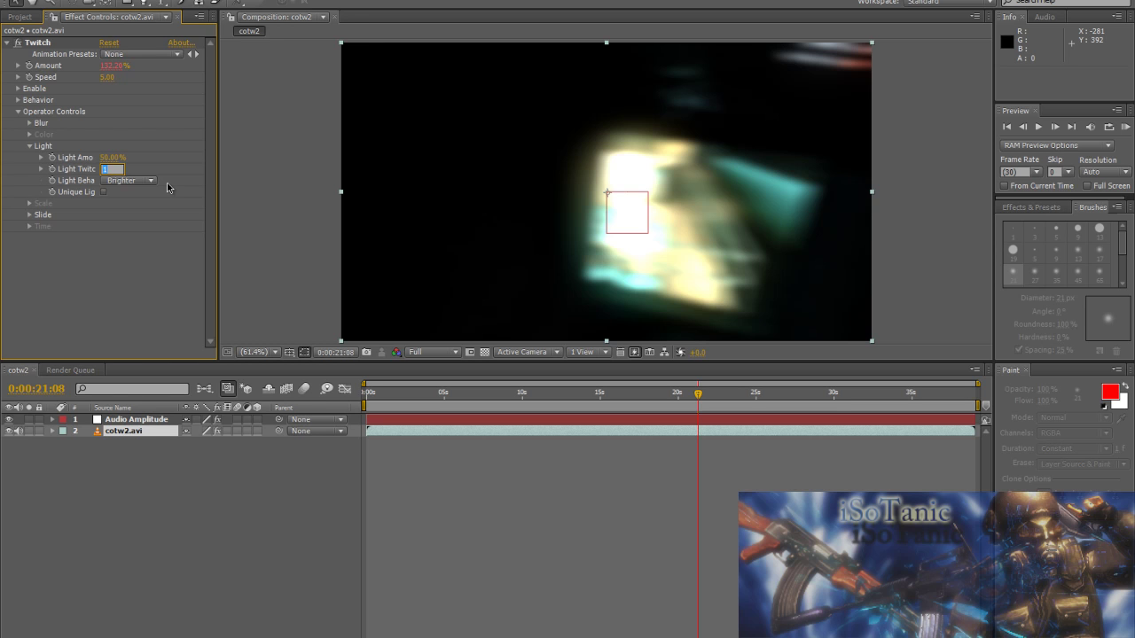
pyautogui.write('0.5')
pyautogui.press('Return')
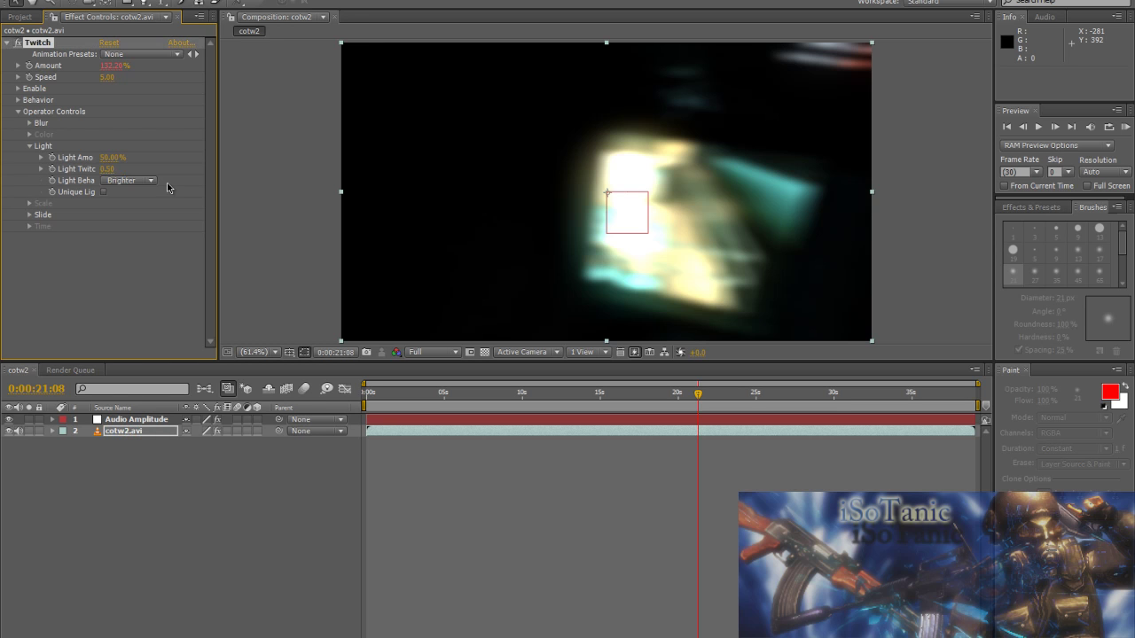
pyautogui.click(115, 168)
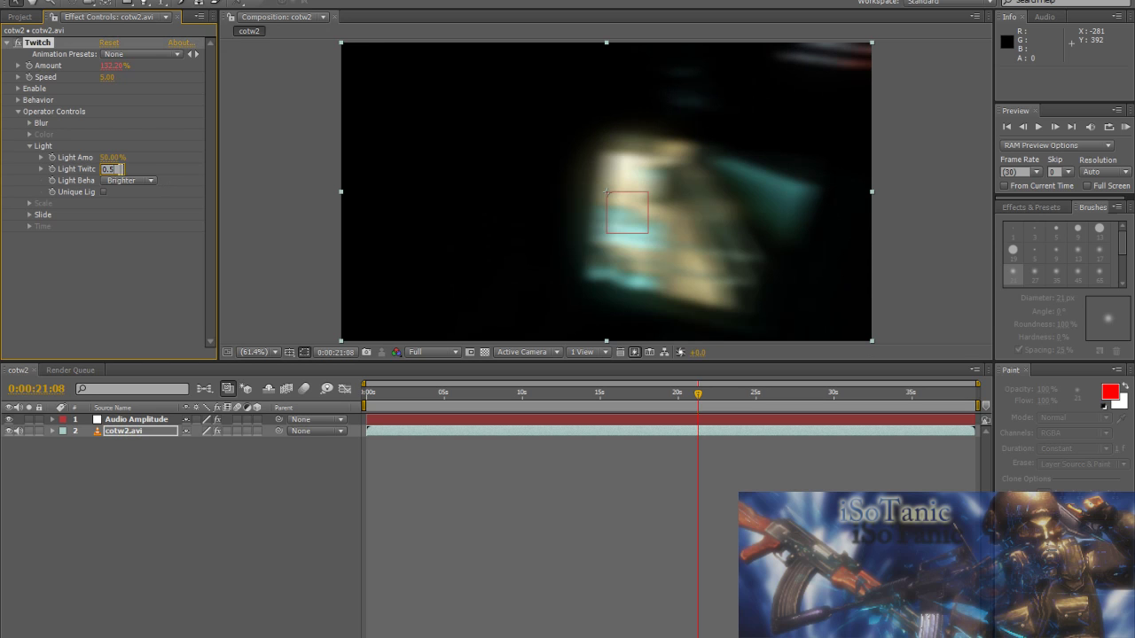
pyautogui.write('1.5')
pyautogui.press('Return')
# - Set Blur Amount to 20%, collapse the control groups, and scrub to preview
pyautogui.click(30, 124)
pyautogui.click(108, 134)
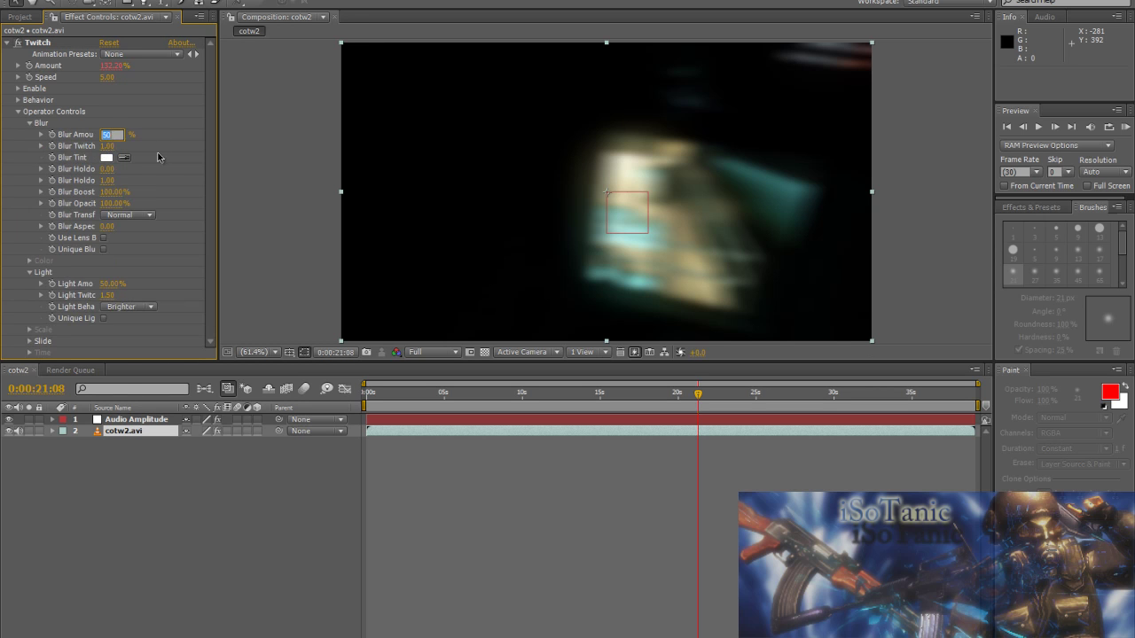
pyautogui.write('20')
pyautogui.click(158, 157)
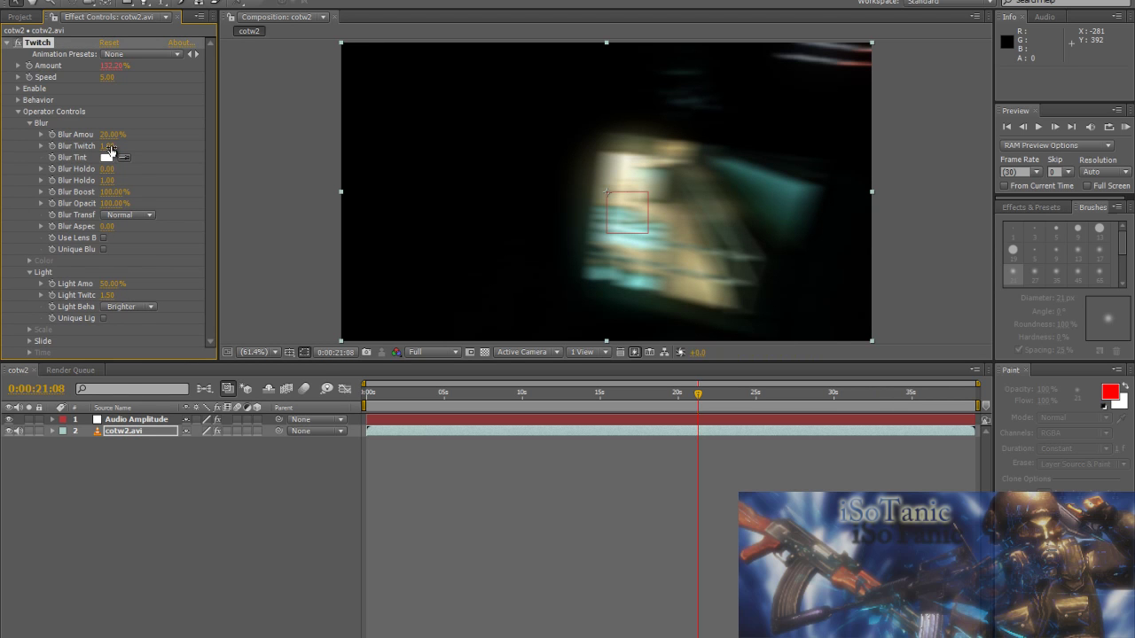
pyautogui.click(29, 123)
pyautogui.click(26, 145)
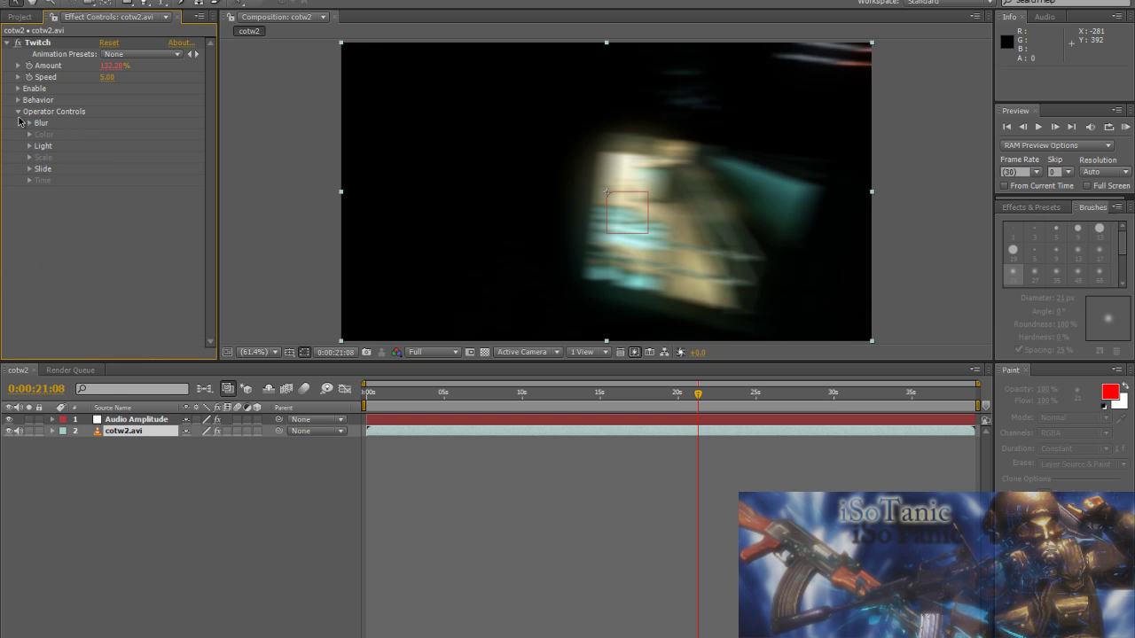
pyautogui.click(19, 112)
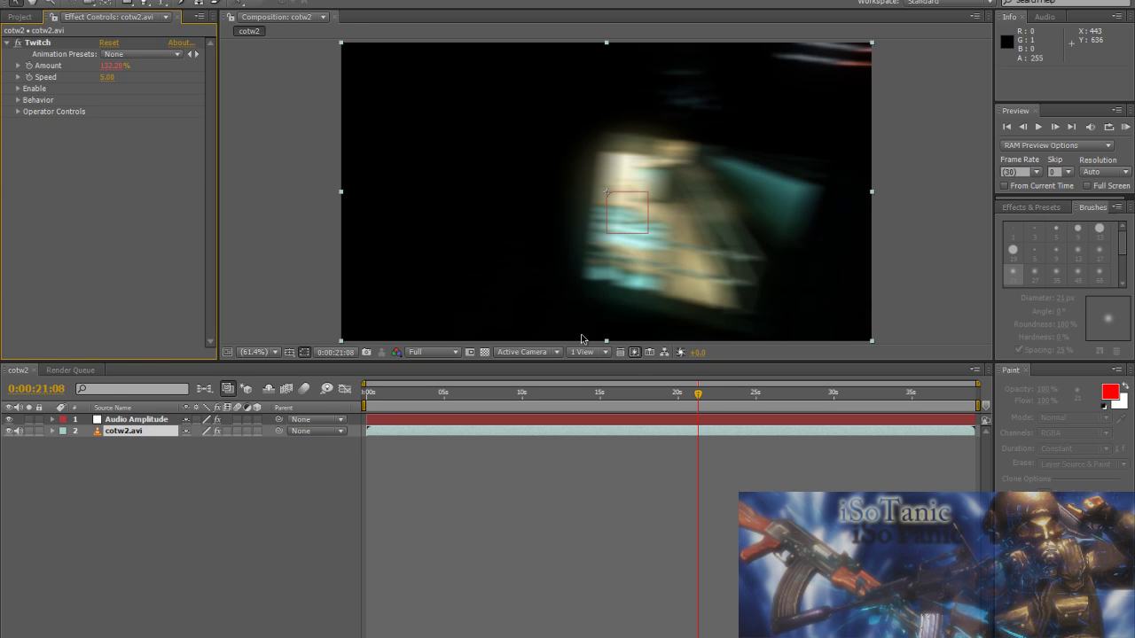
pyautogui.moveTo(699, 396); pyautogui.dragTo(745, 401)
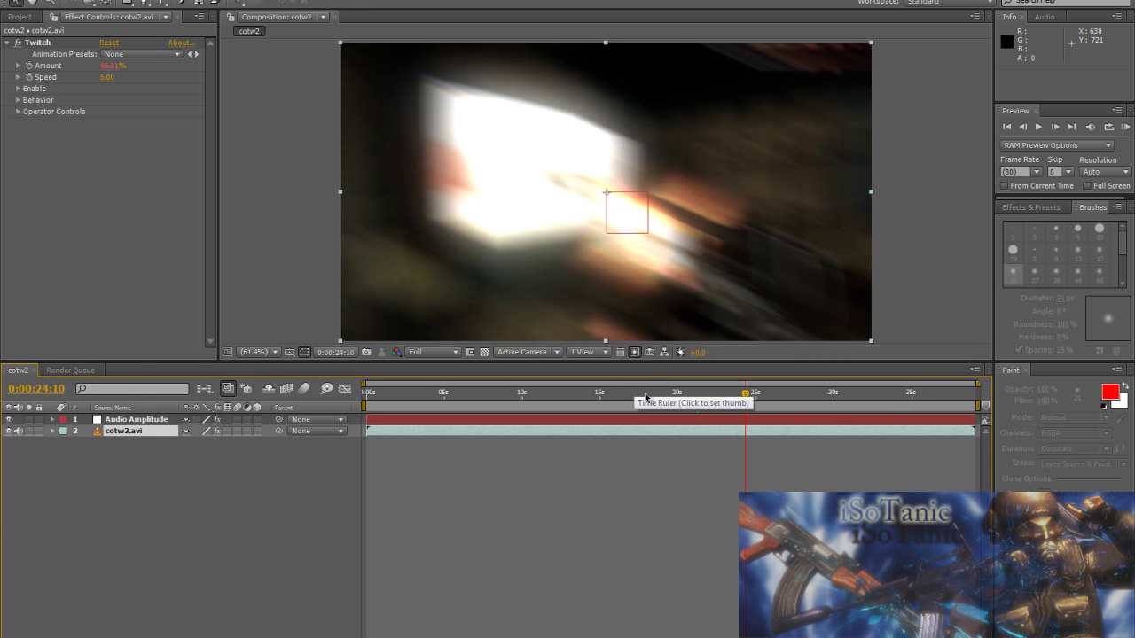
pyautogui.press('Left')
pyautogui.press('Right')
pyautogui.press('Right')
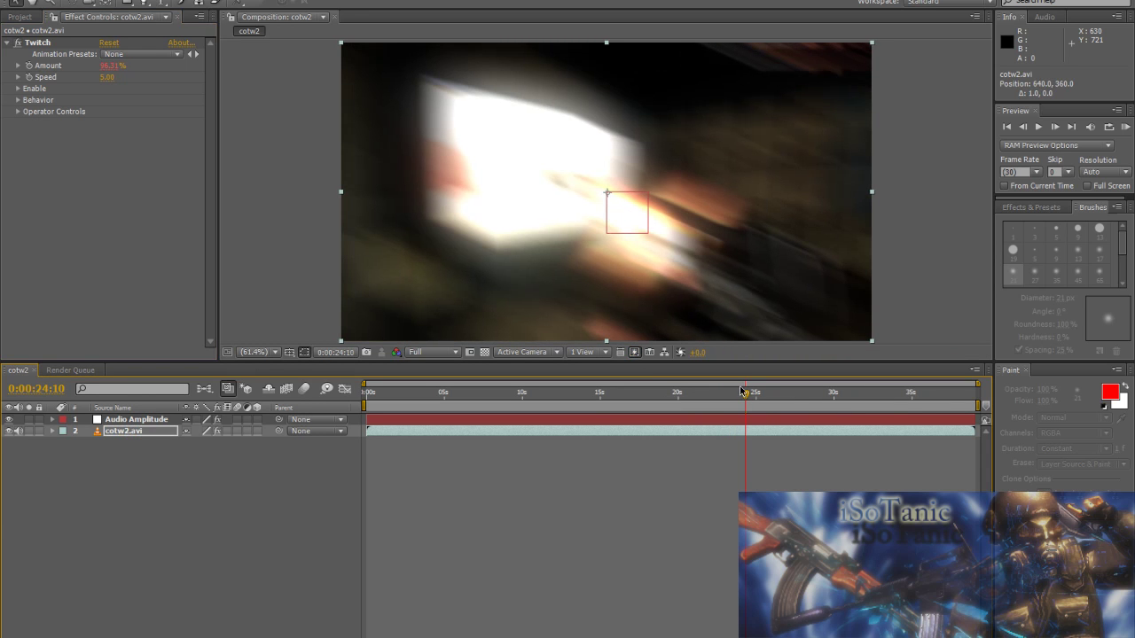
pyautogui.moveTo(744, 396)
pyautogui.mouseDown()
pyautogui.moveTo(687, 397)
pyautogui.moveTo(701, 402)
pyautogui.mouseUp()
pyautogui.press('space')
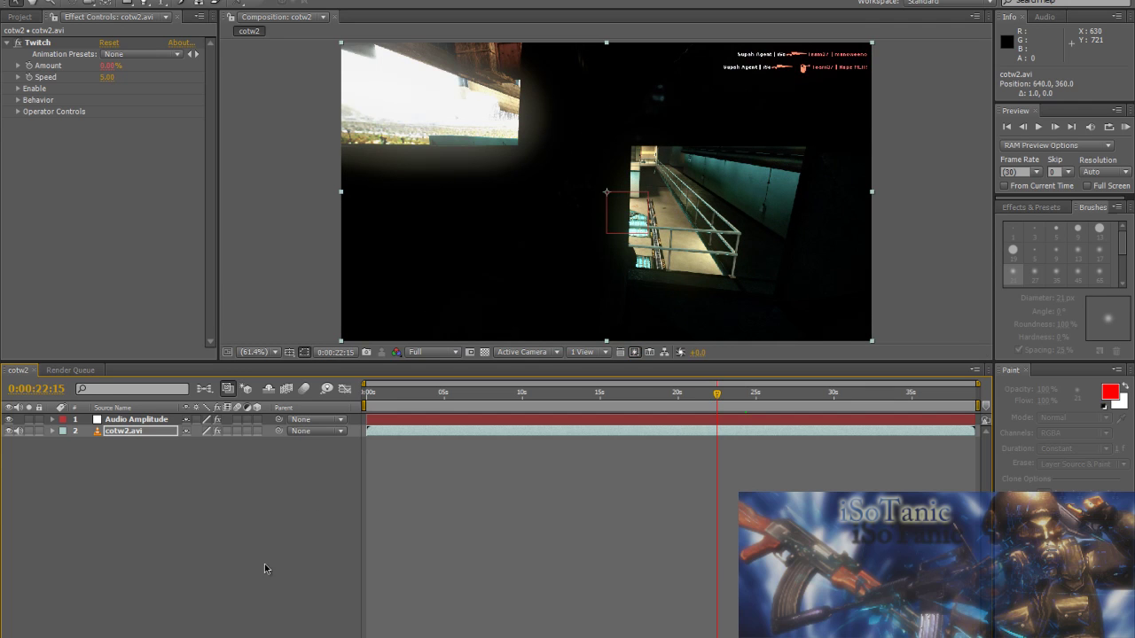
pyautogui.click(149, 536)
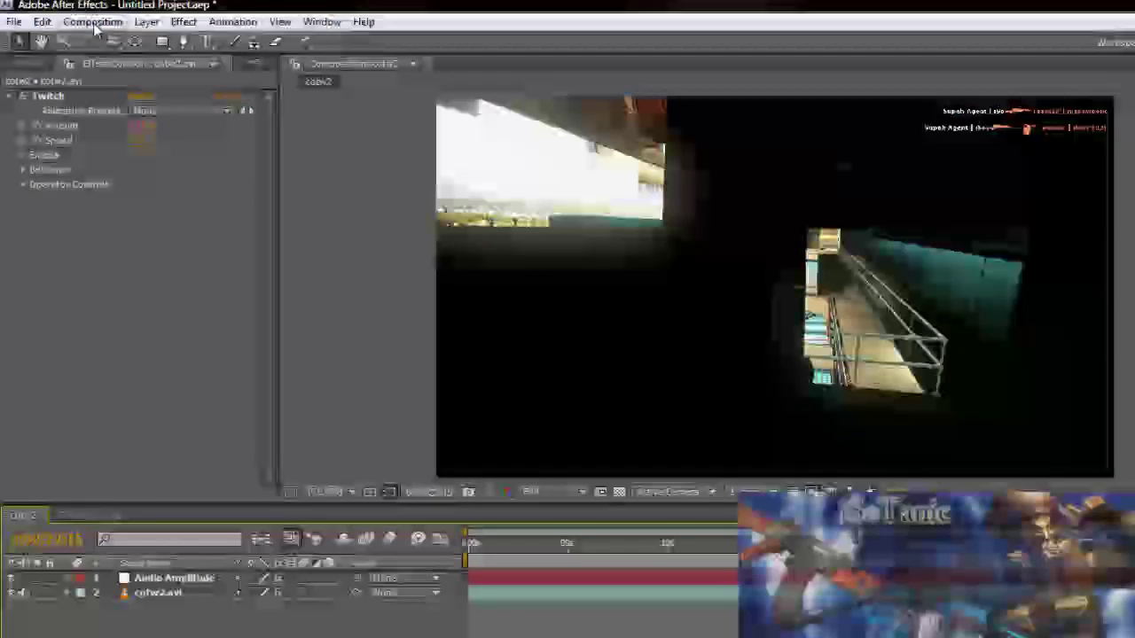
pyautogui.click(93, 24)
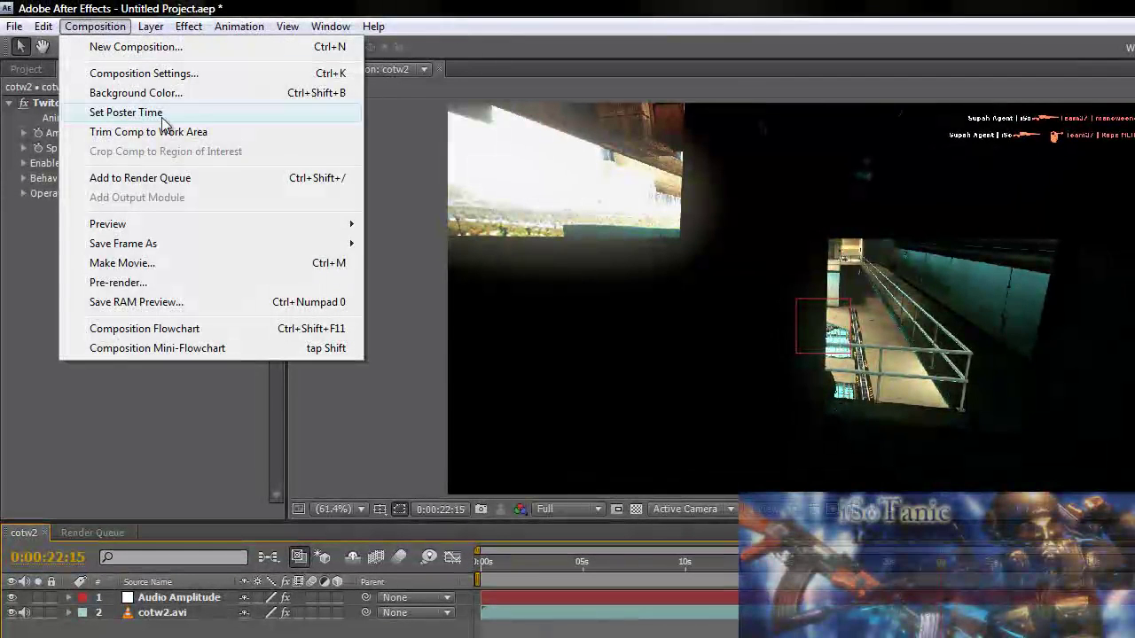
# - Queue the cotw2 comp and set its output to Video For Windows with audio
pyautogui.click(125, 266)
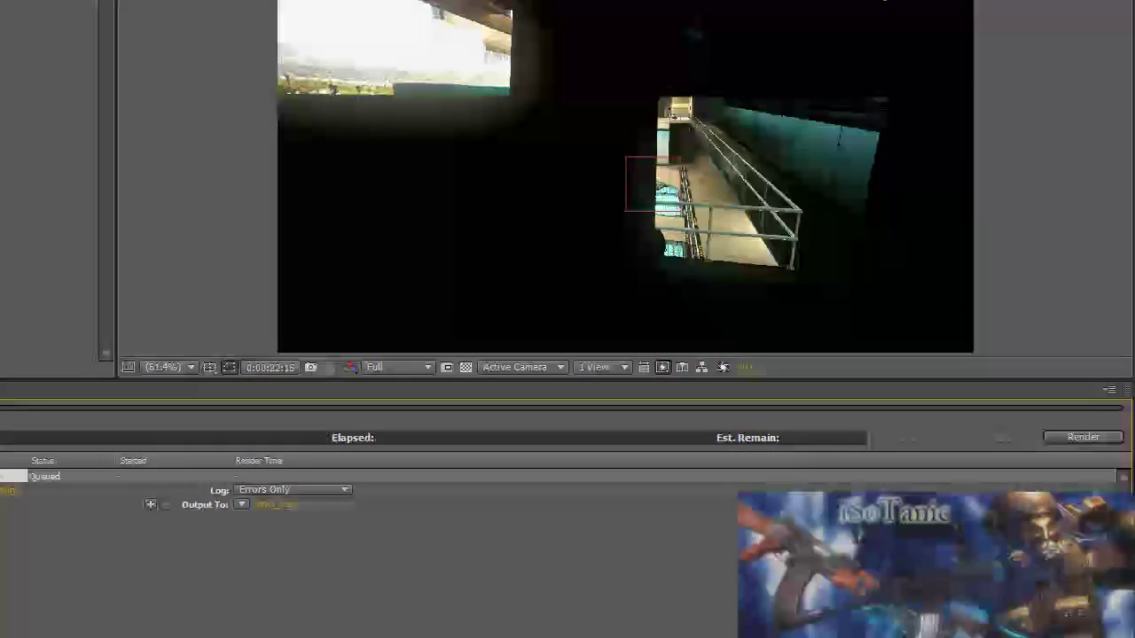
pyautogui.click(101, 600)
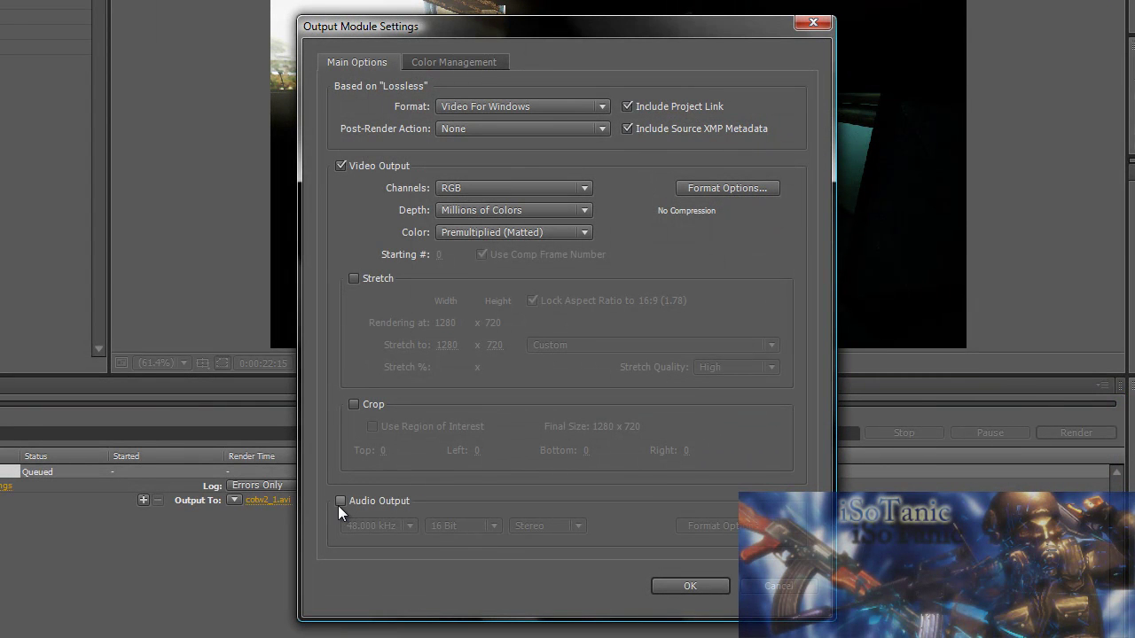
pyautogui.click(340, 502)
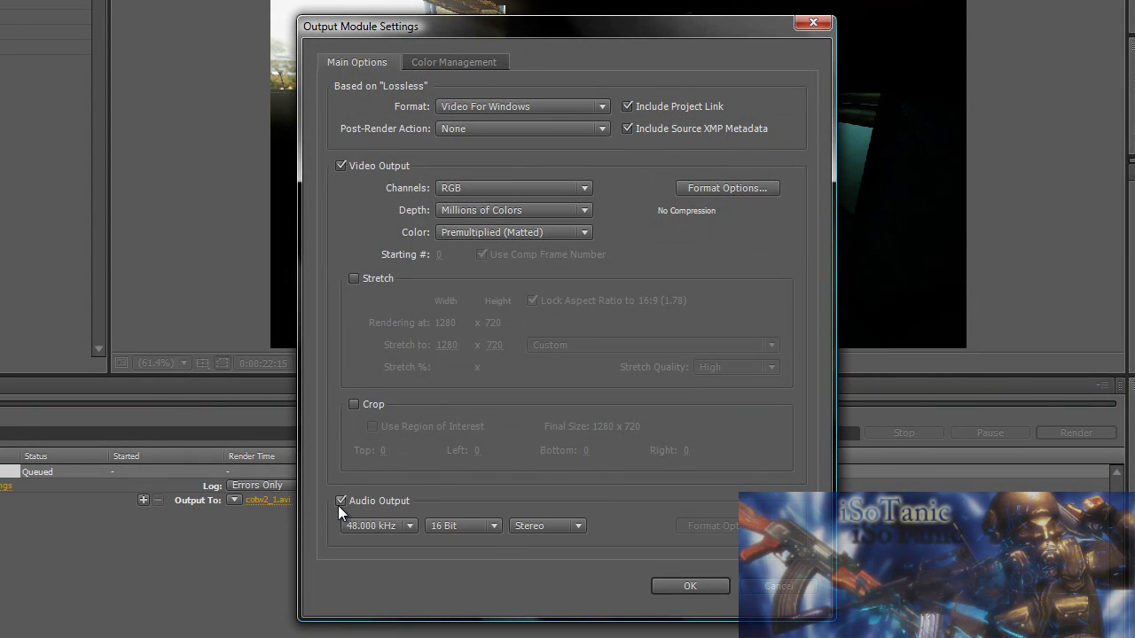
pyautogui.click(568, 105)
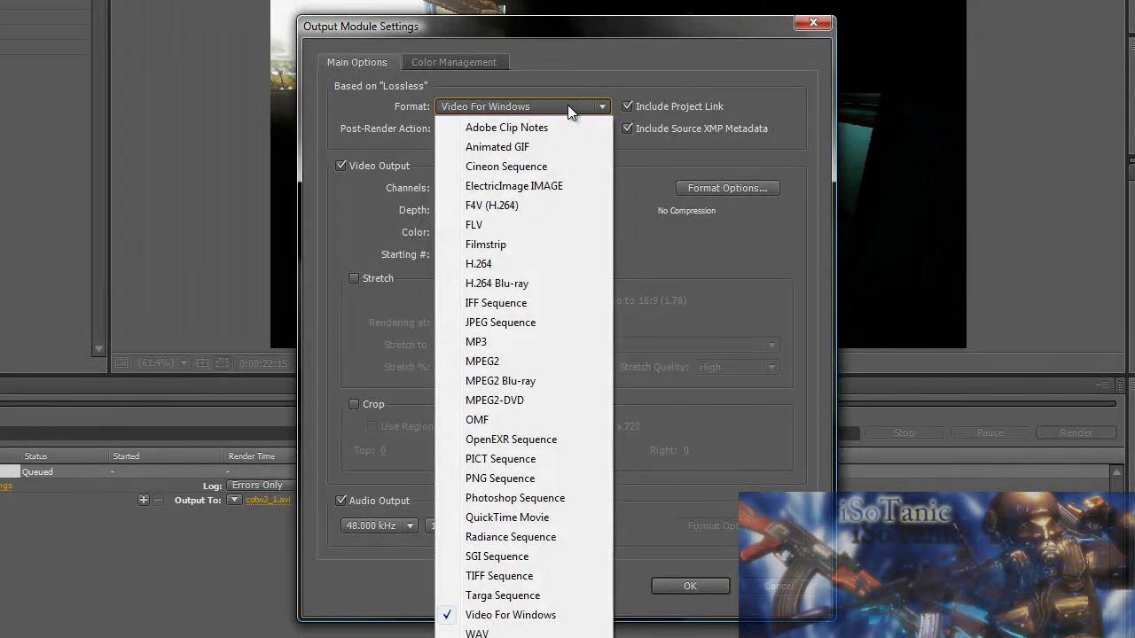
pyautogui.click(568, 104)
# - Choose Huffyuv v2.1.1 as the video compressor and apply the output settings
pyautogui.click(702, 189)
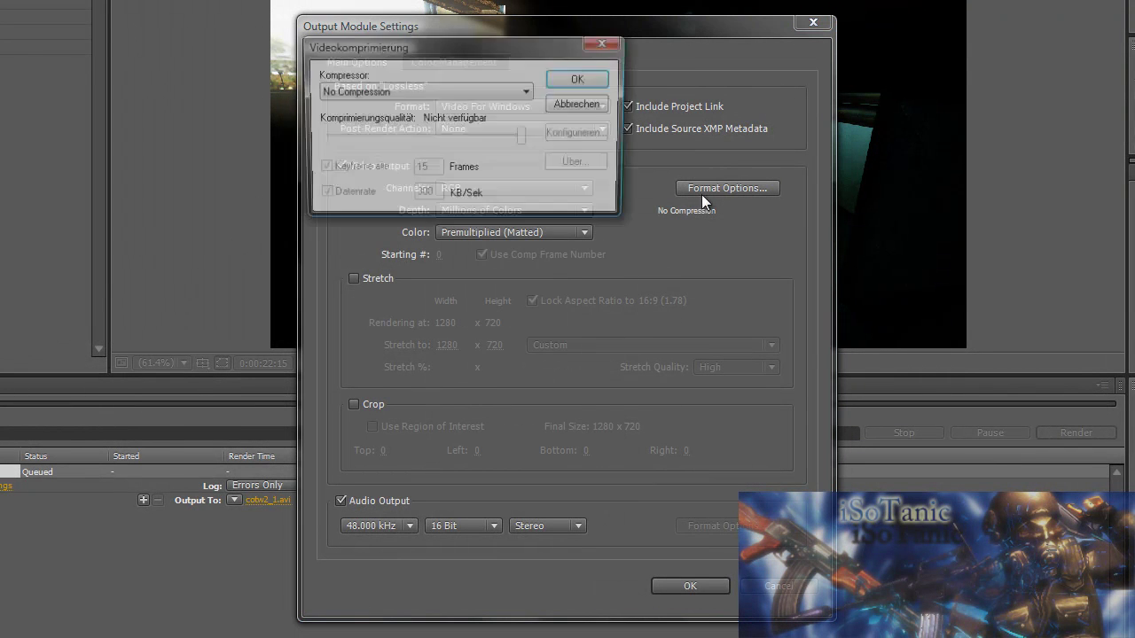
pyautogui.click(378, 92)
pyautogui.click(379, 92)
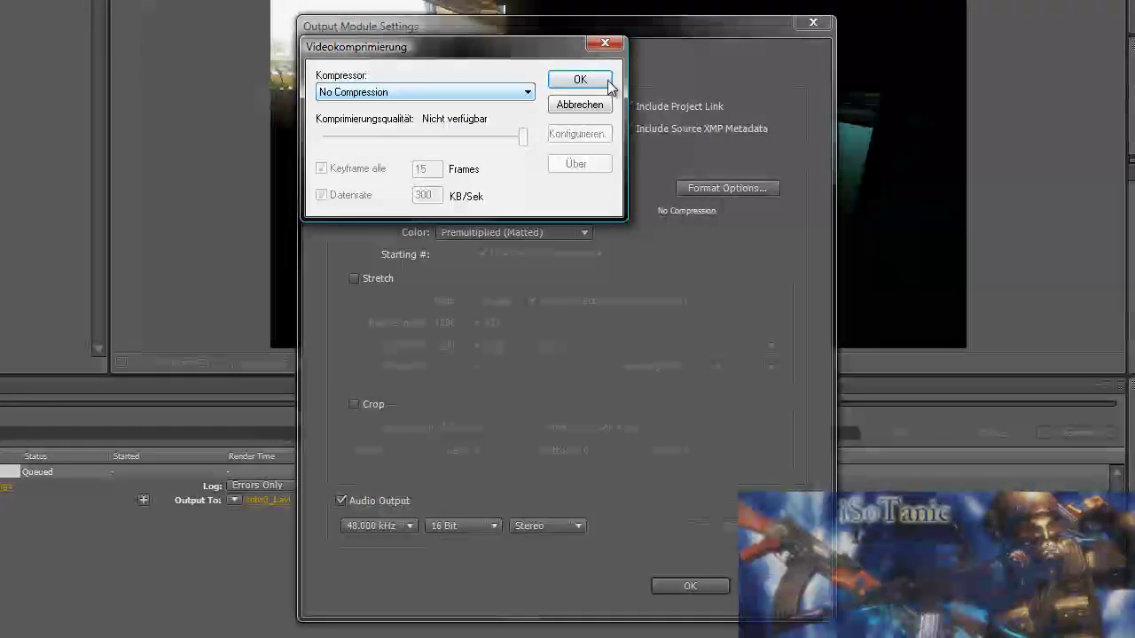
pyautogui.click(584, 80)
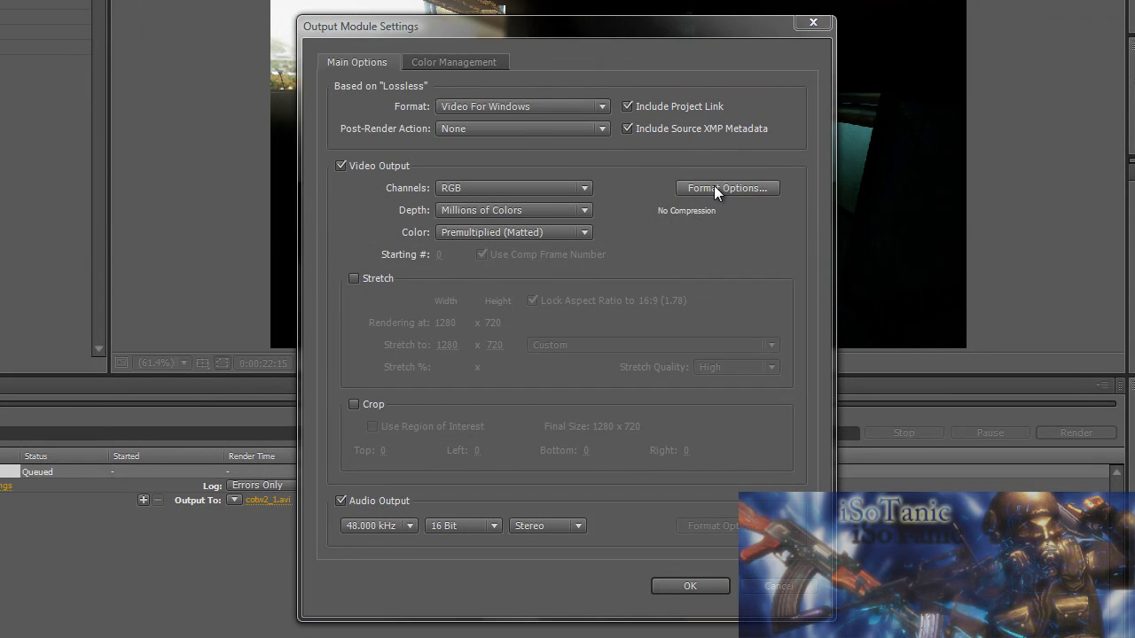
pyautogui.click(719, 182)
pyautogui.click(431, 92)
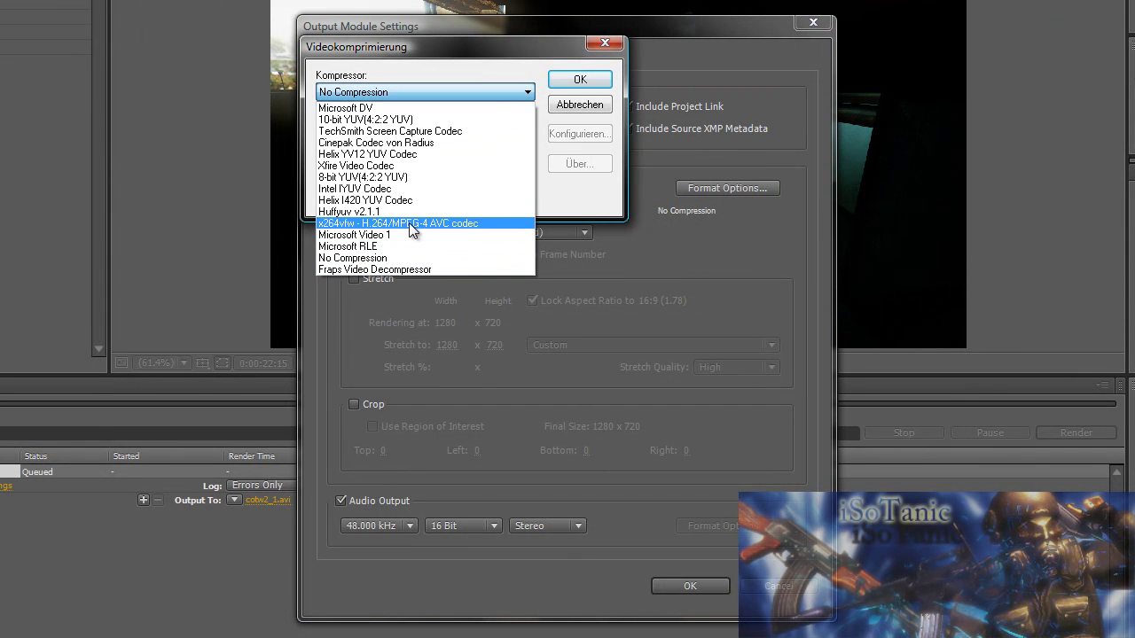
pyautogui.click(398, 211)
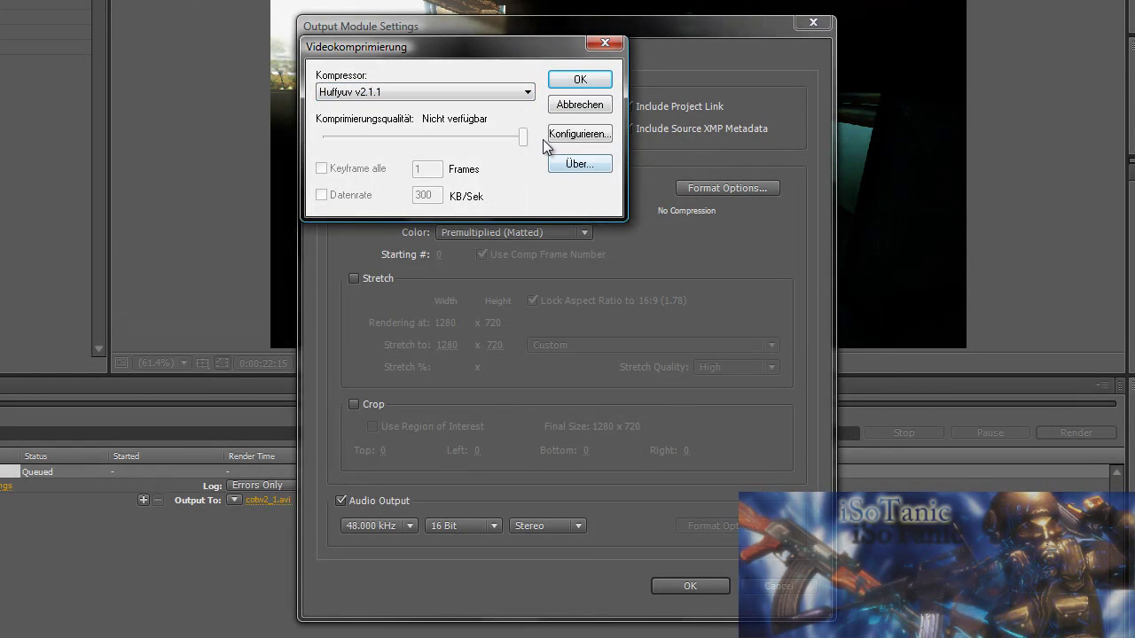
pyautogui.click(576, 135)
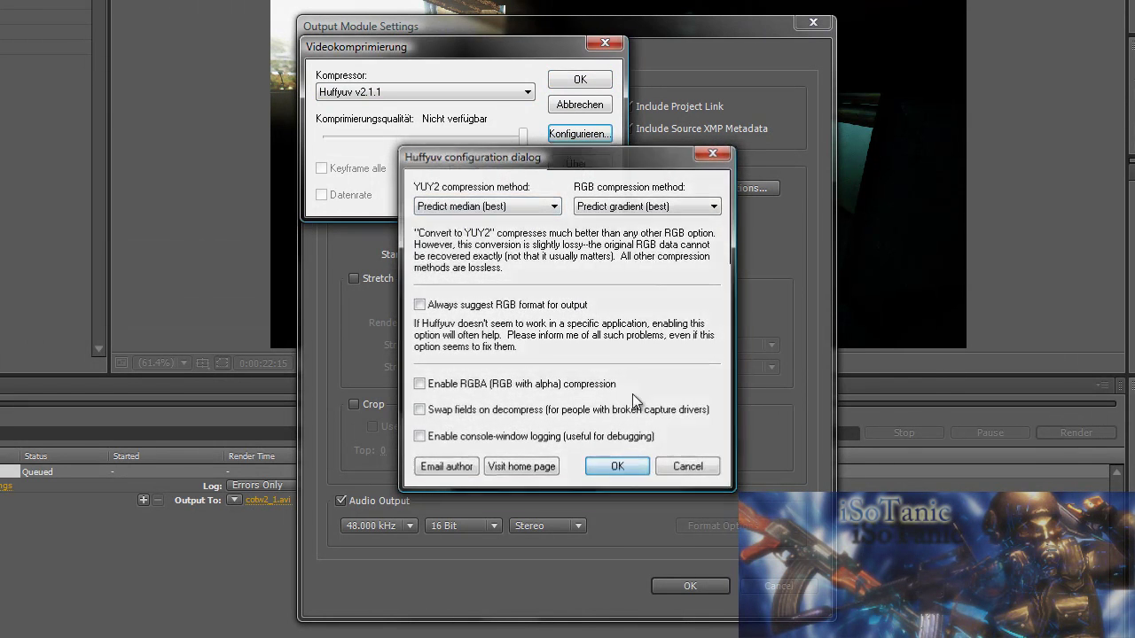
pyautogui.click(617, 464)
pyautogui.click(579, 79)
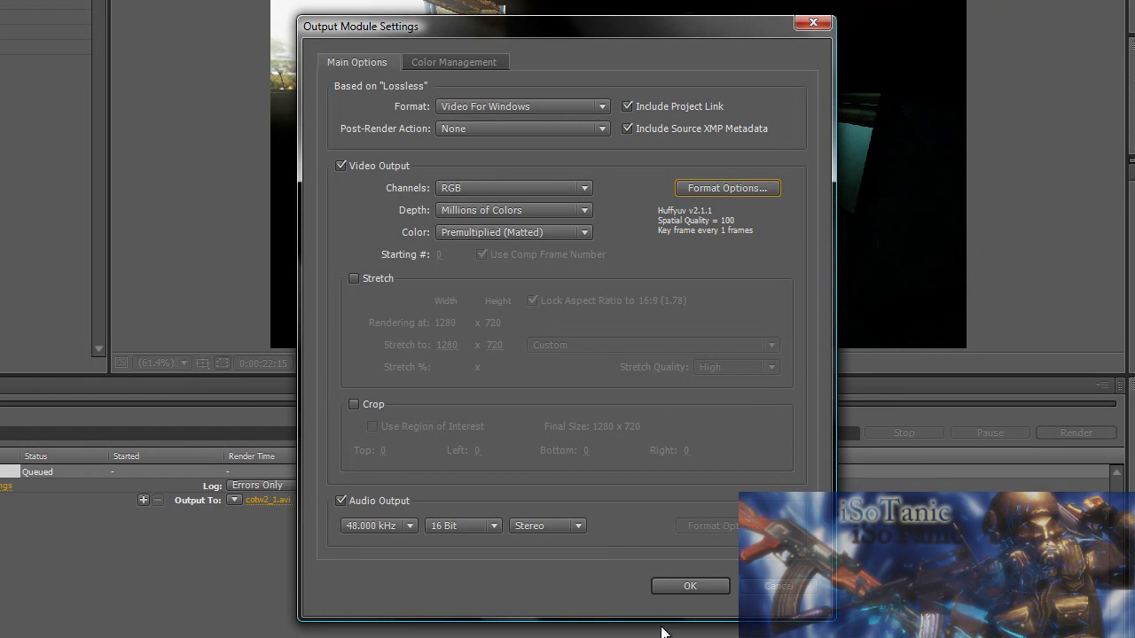
pyautogui.click(687, 585)
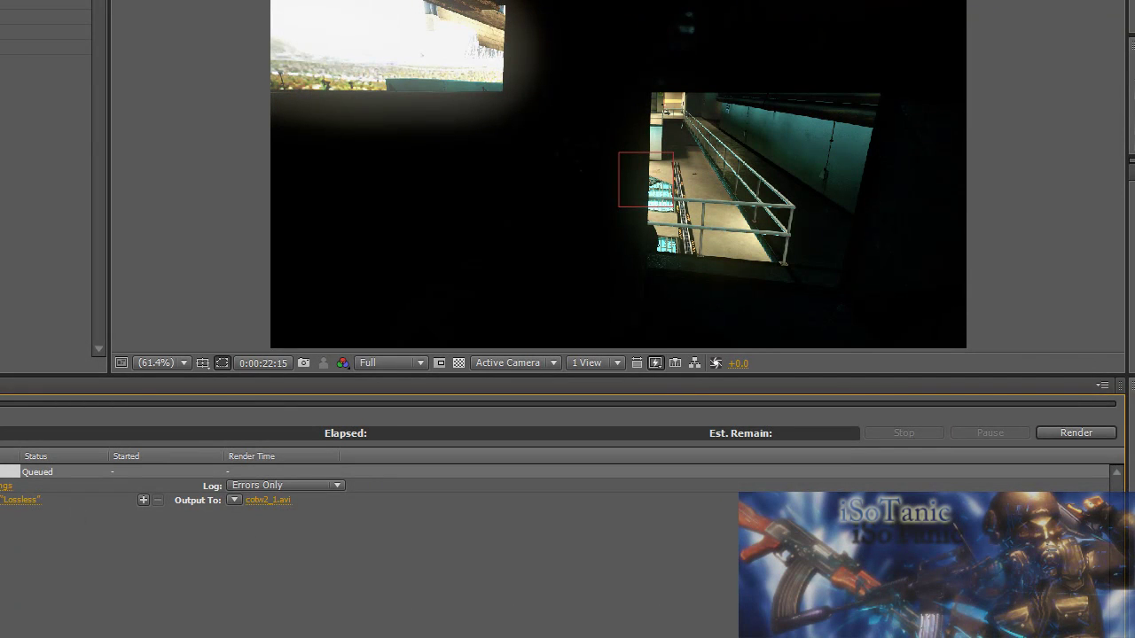
# - Review the cotw2 render settings and output file naming without changes
pyautogui.click(4, 486)
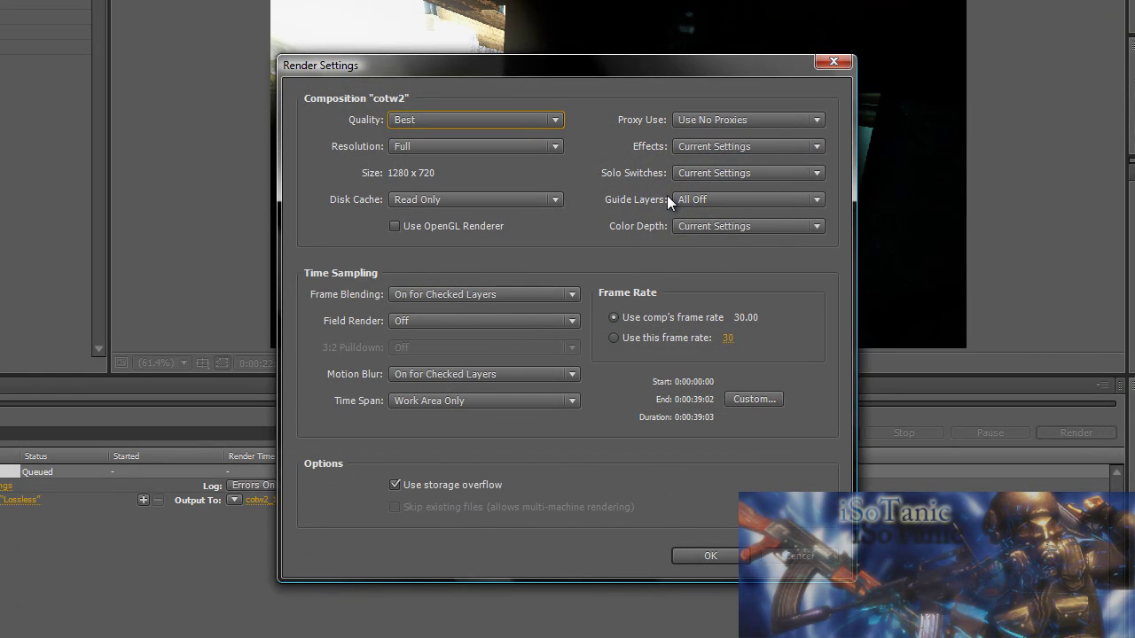
pyautogui.click(706, 555)
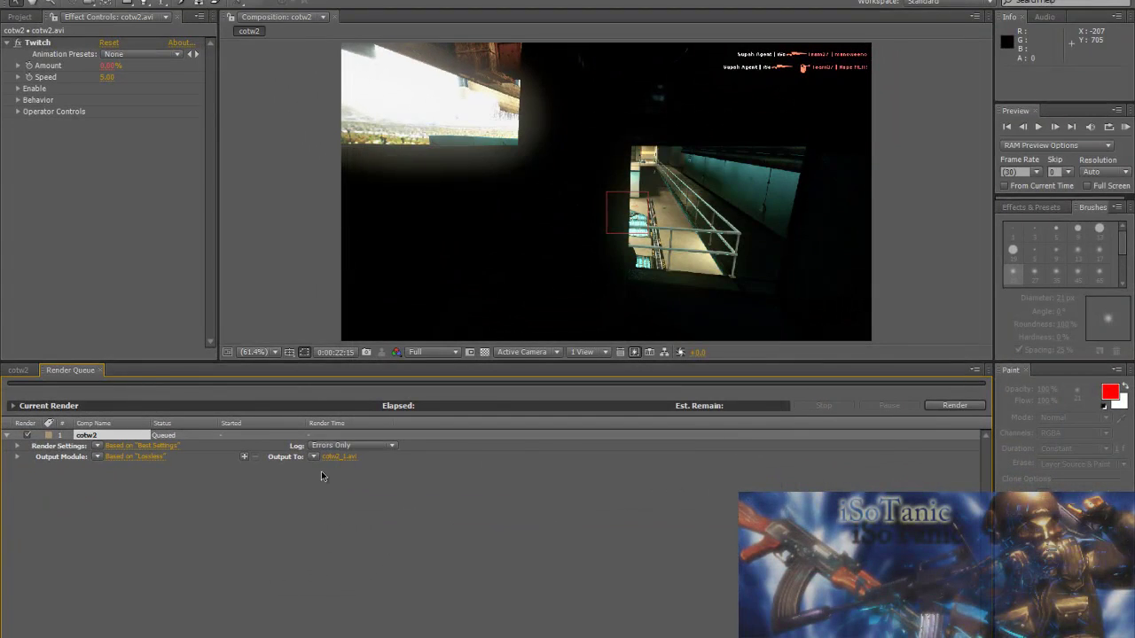
pyautogui.click(314, 457)
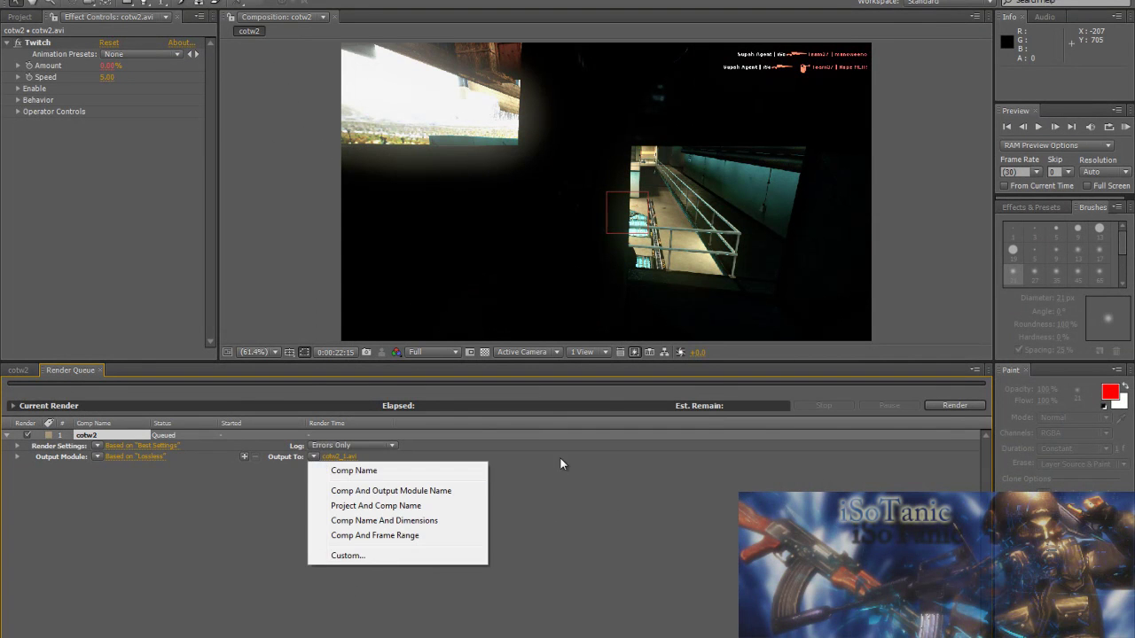
pyautogui.click(310, 458)
# - Output to cotw2_1.avi, start the render, and stop it after about 16 seconds
pyautogui.click(335, 459)
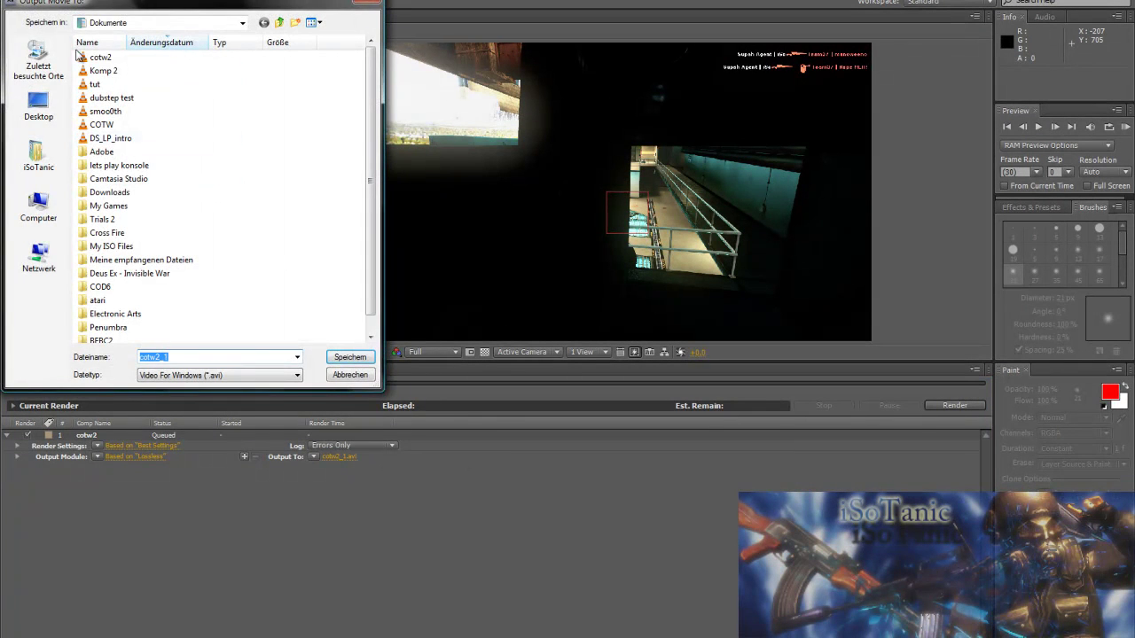
pyautogui.click(334, 360)
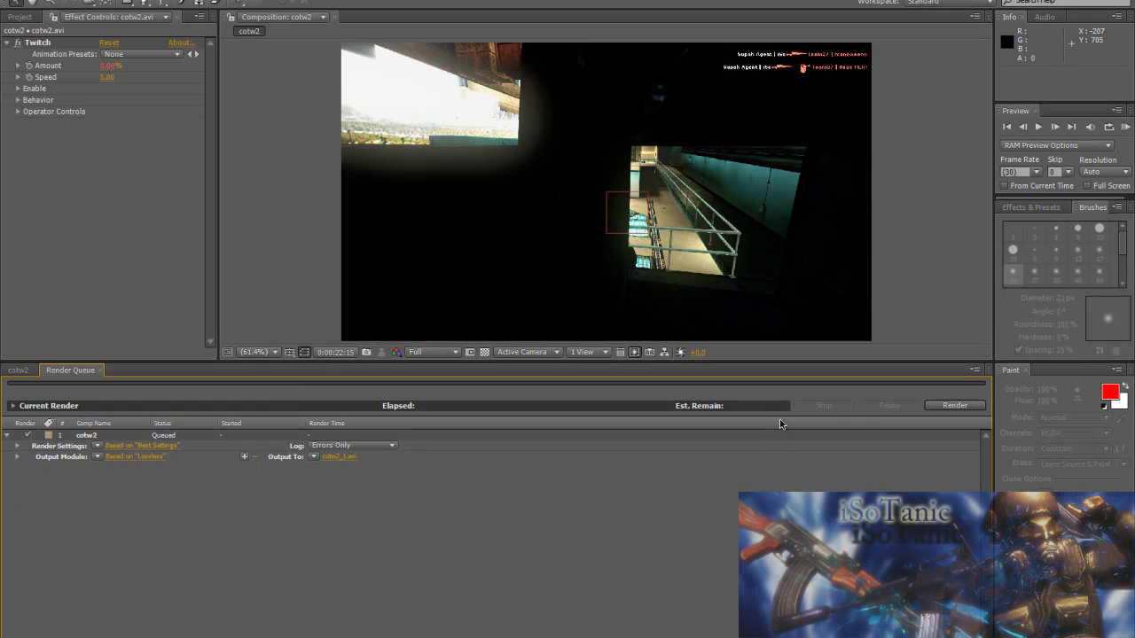
pyautogui.click(955, 407)
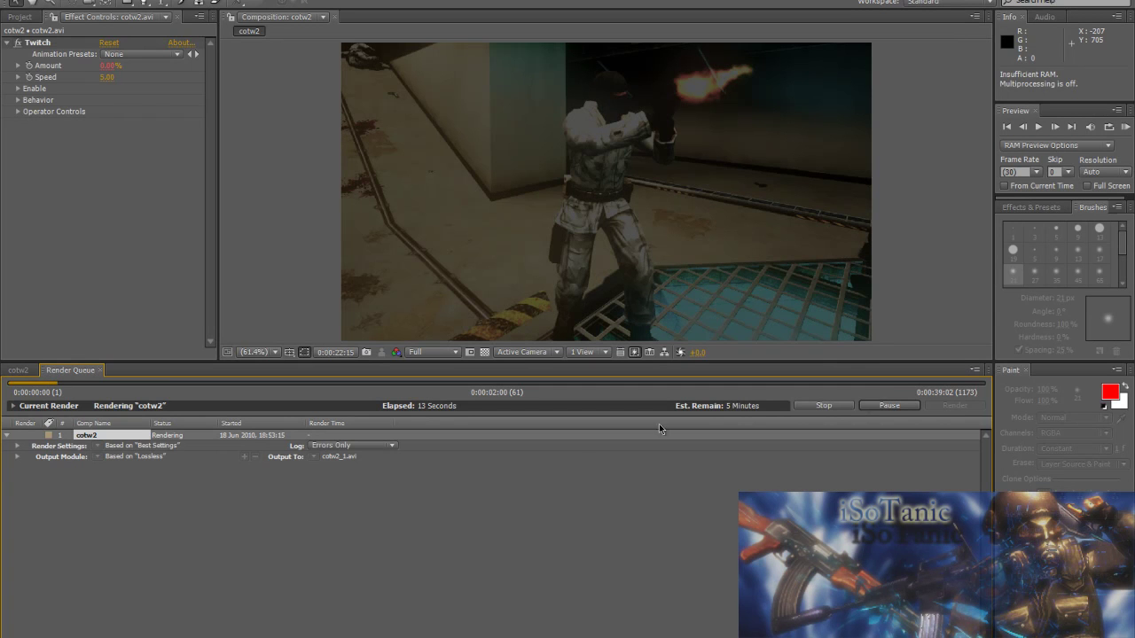
pyautogui.click(832, 408)
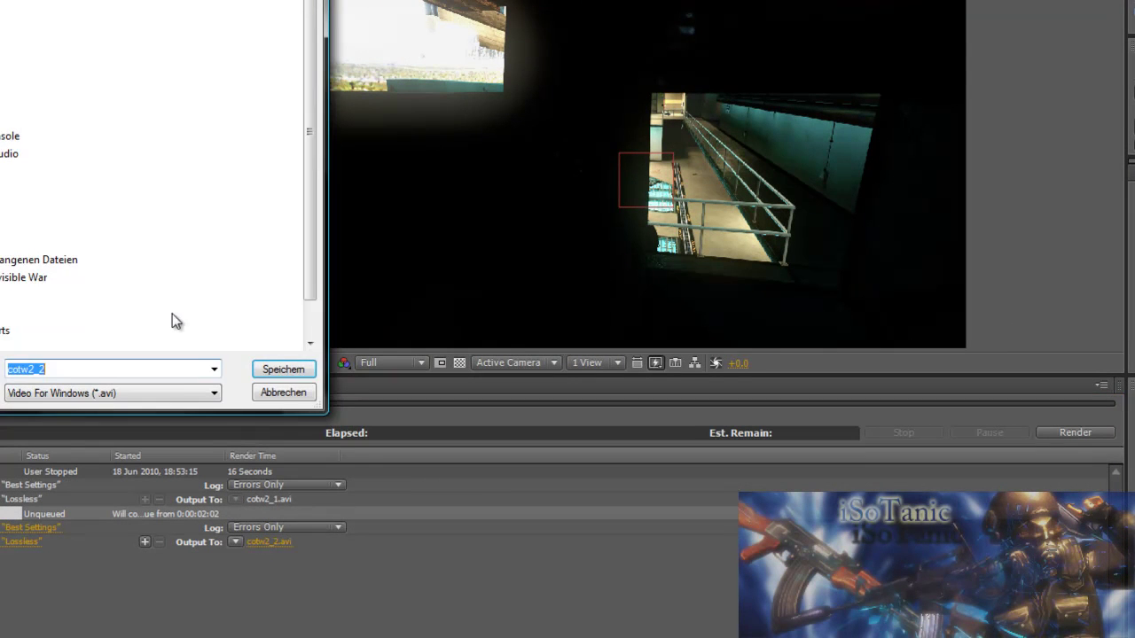
# - Switch the second render item's output format to Windows Media
pyautogui.click(262, 393)
pyautogui.click(3, 543)
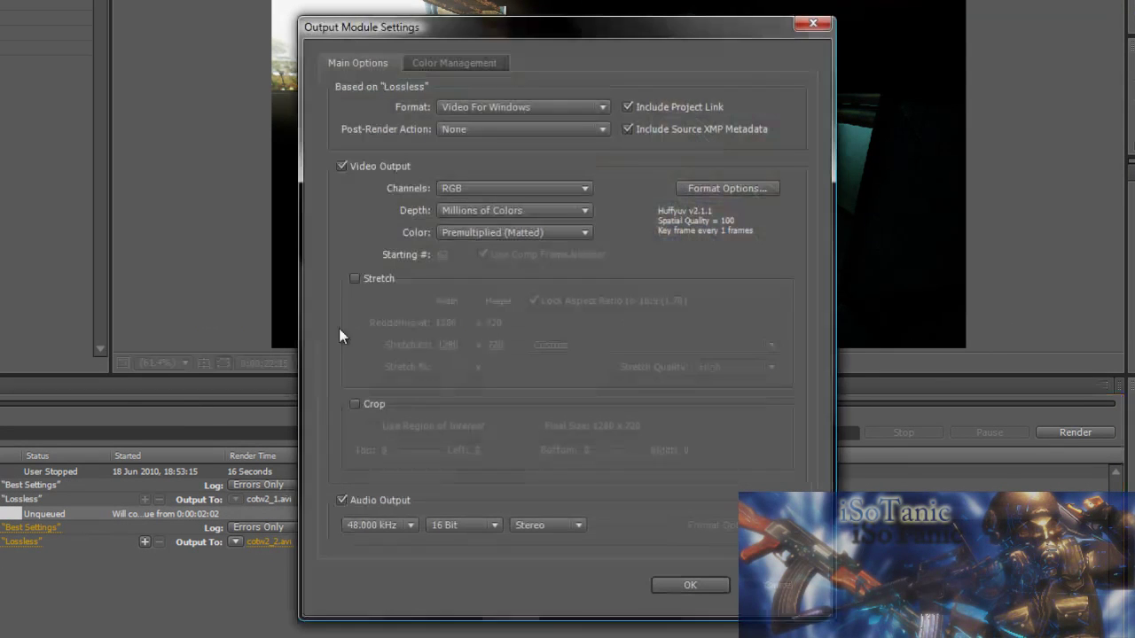
pyautogui.click(585, 108)
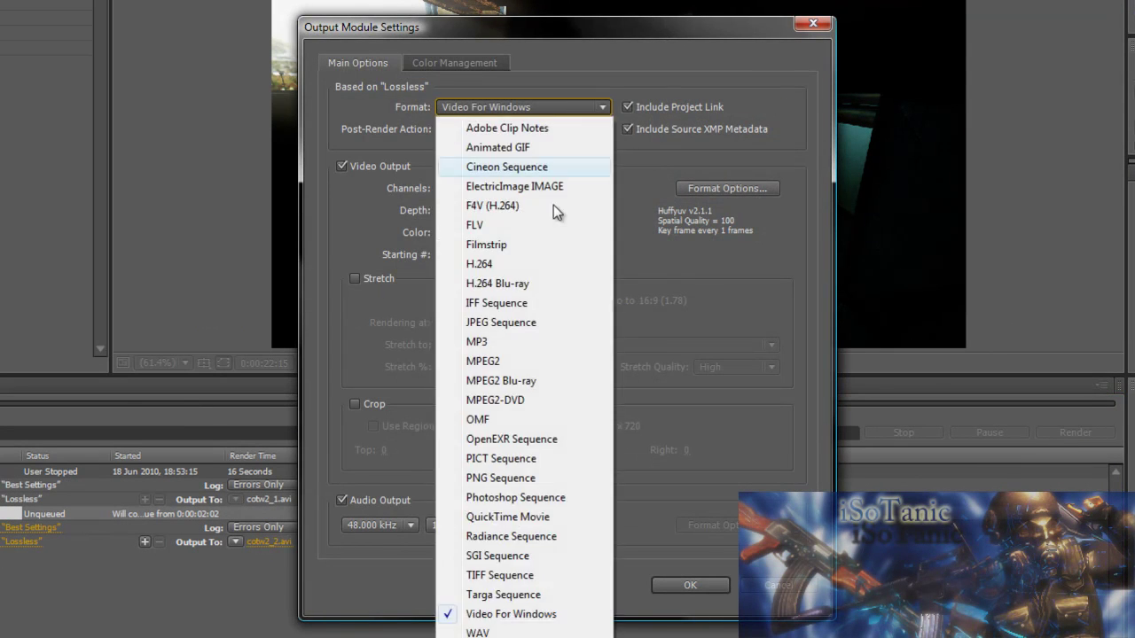
pyautogui.click(496, 634)
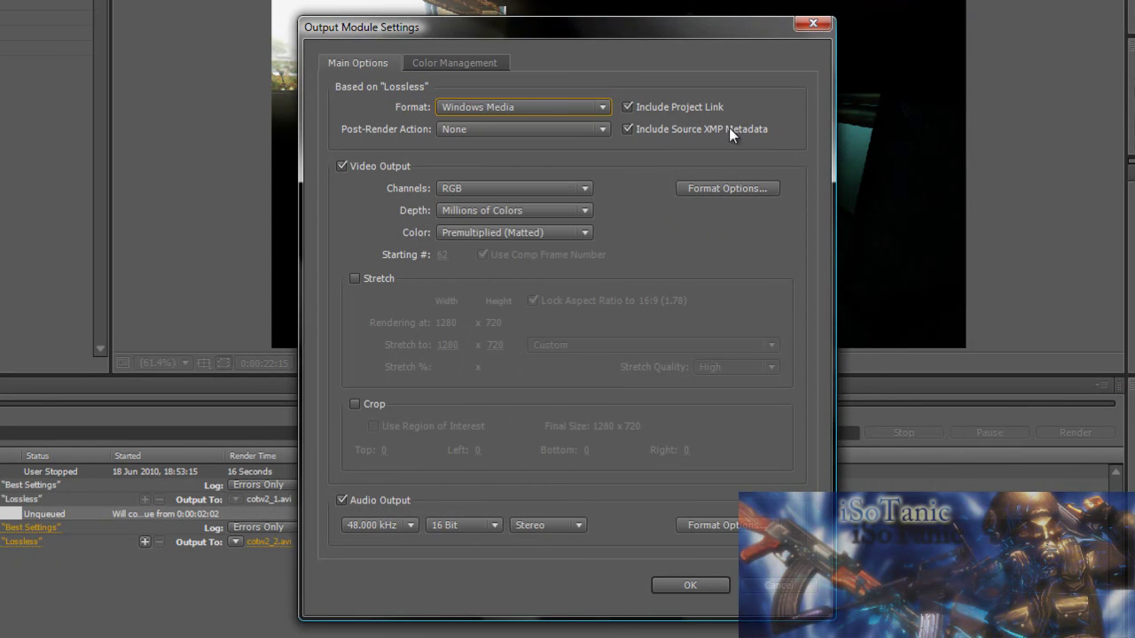
# - Raise the Windows Media maximum video bitrate to 8,000 kbps and confirm the settings
pyautogui.click(744, 186)
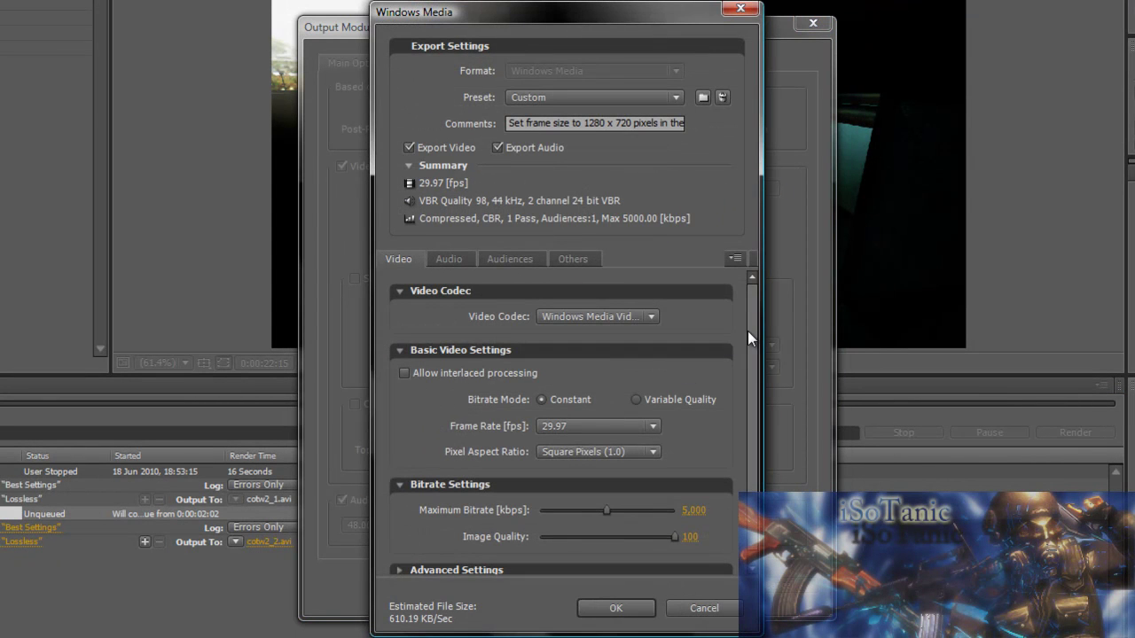
pyautogui.scroll(-1, 748, 330)
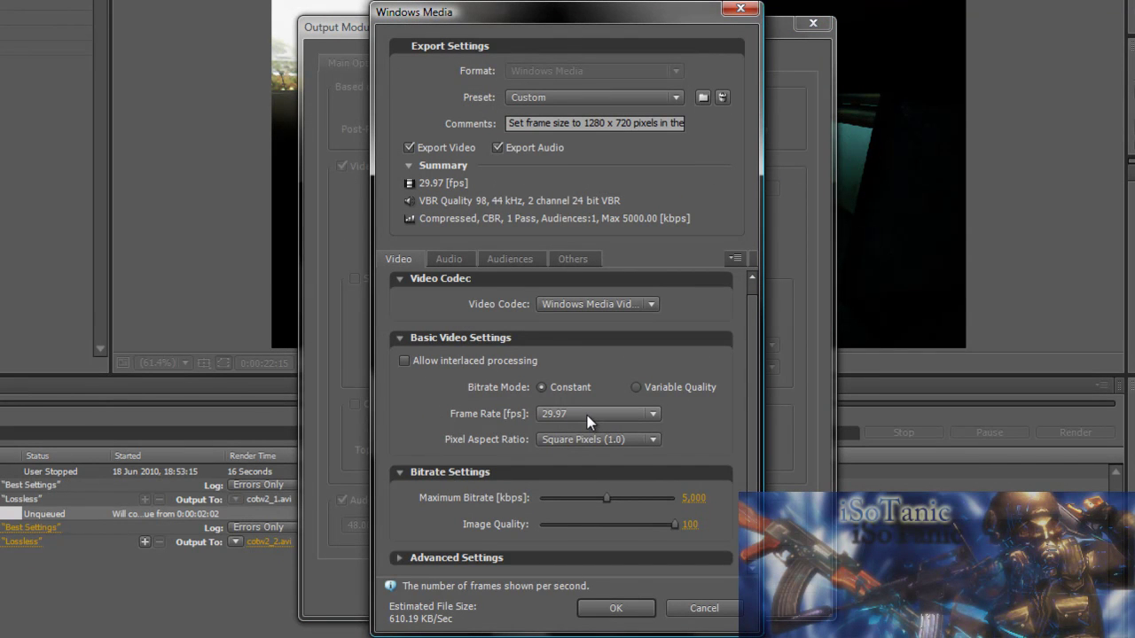
pyautogui.click(681, 501)
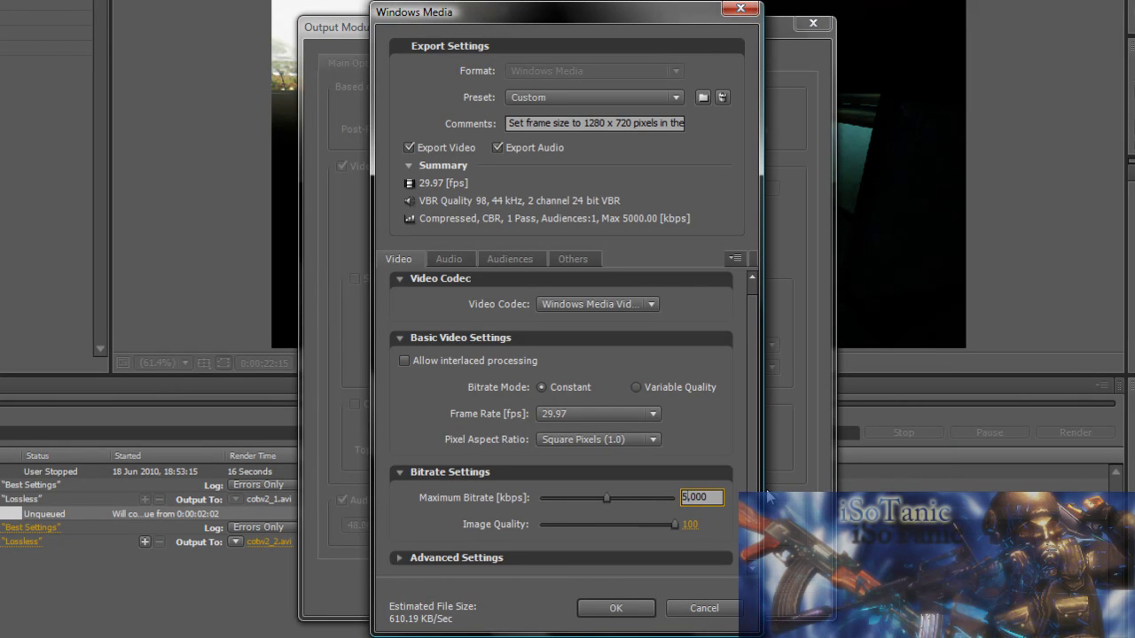
pyautogui.write('8,000')
pyautogui.press('Return')
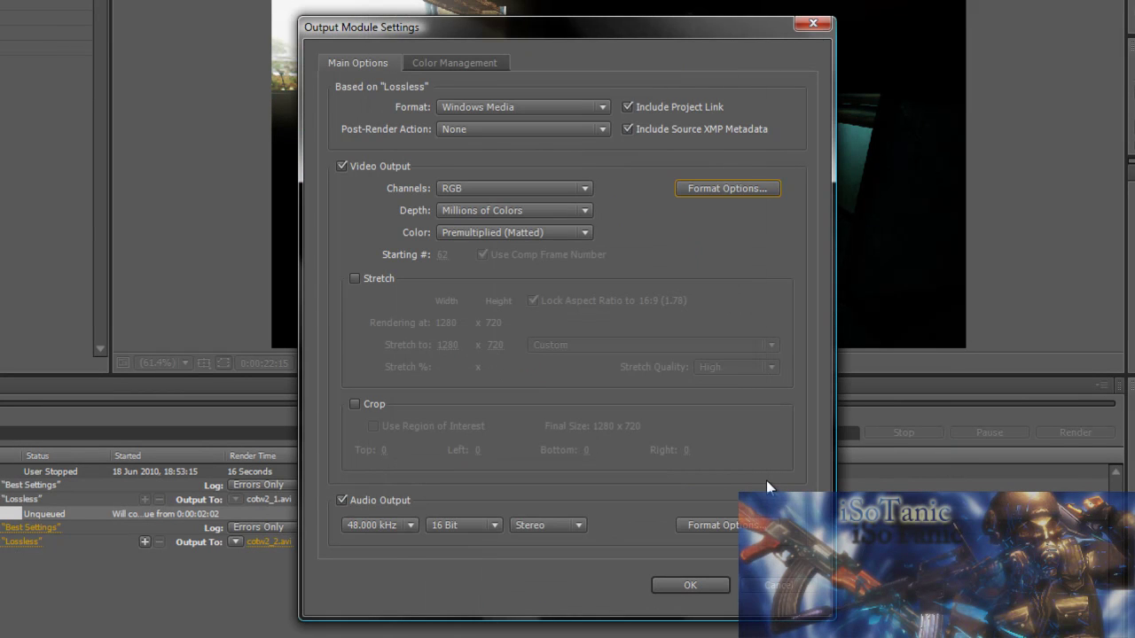
pyautogui.click(762, 187)
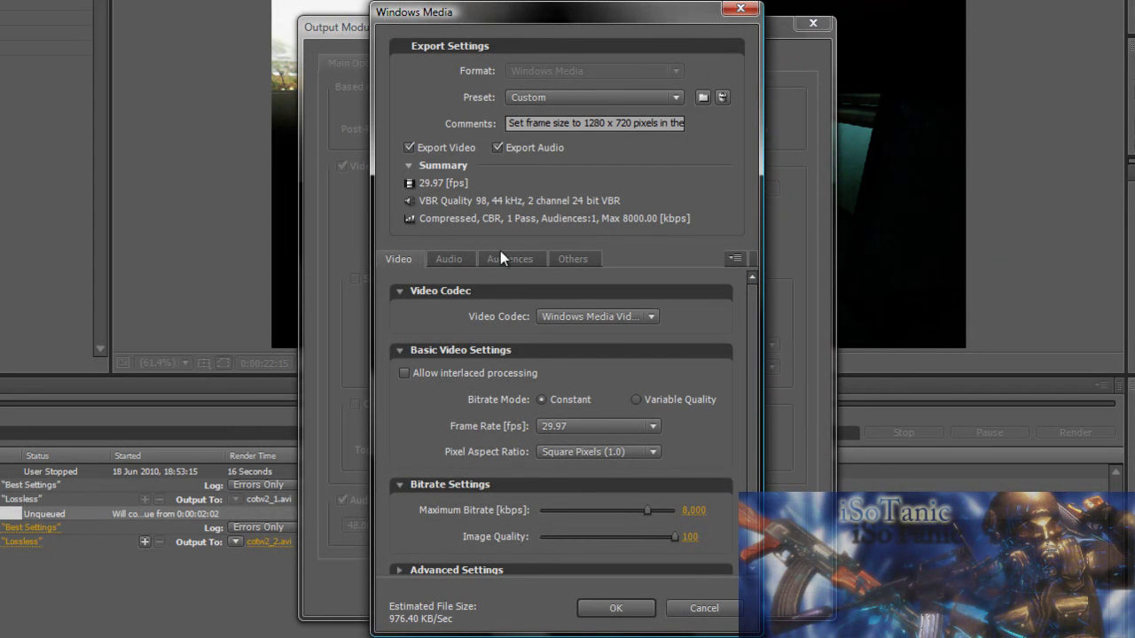
pyautogui.click(466, 260)
pyautogui.click(621, 543)
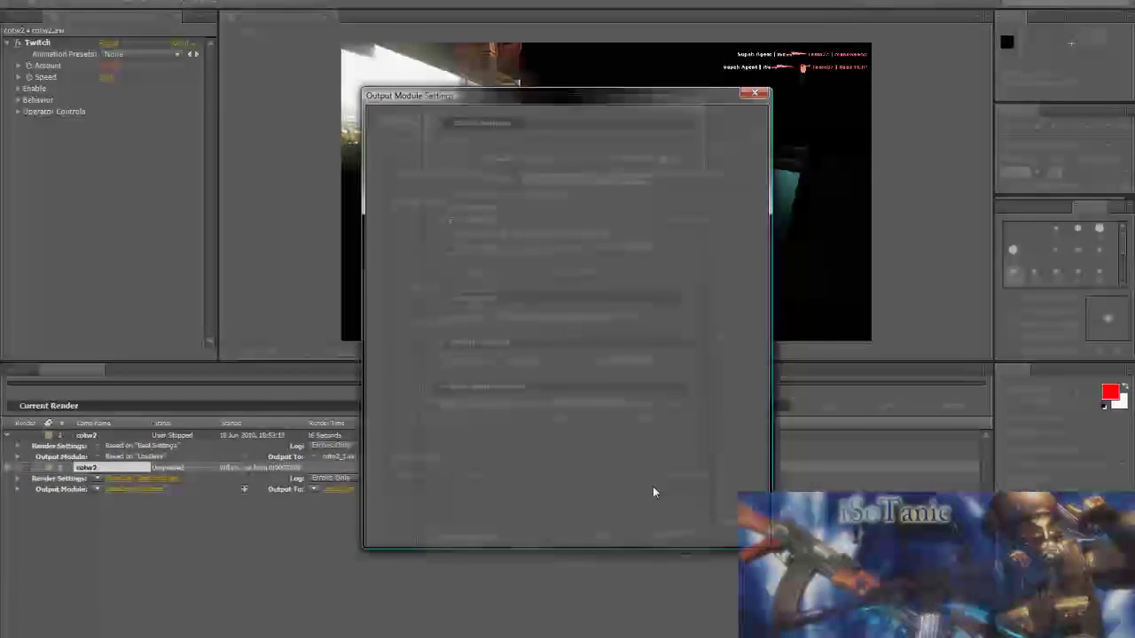
# - Render a short clip to cotw2_2.wmv, then return to the cotw2 timeline at 0:00:26:26
pyautogui.click(677, 524)
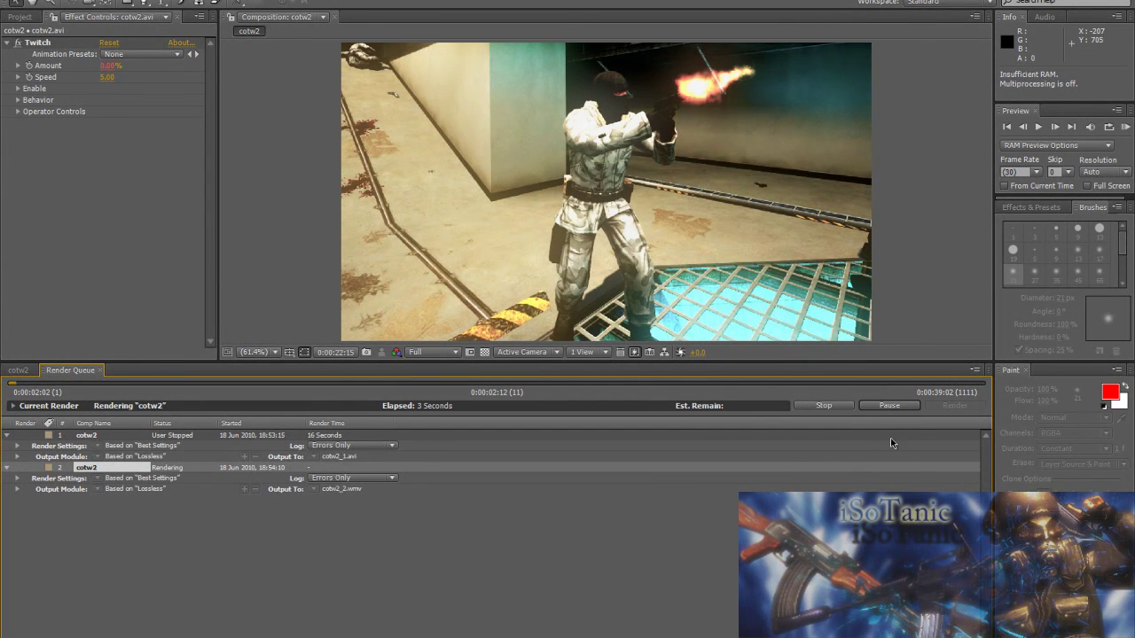
pyautogui.click(846, 408)
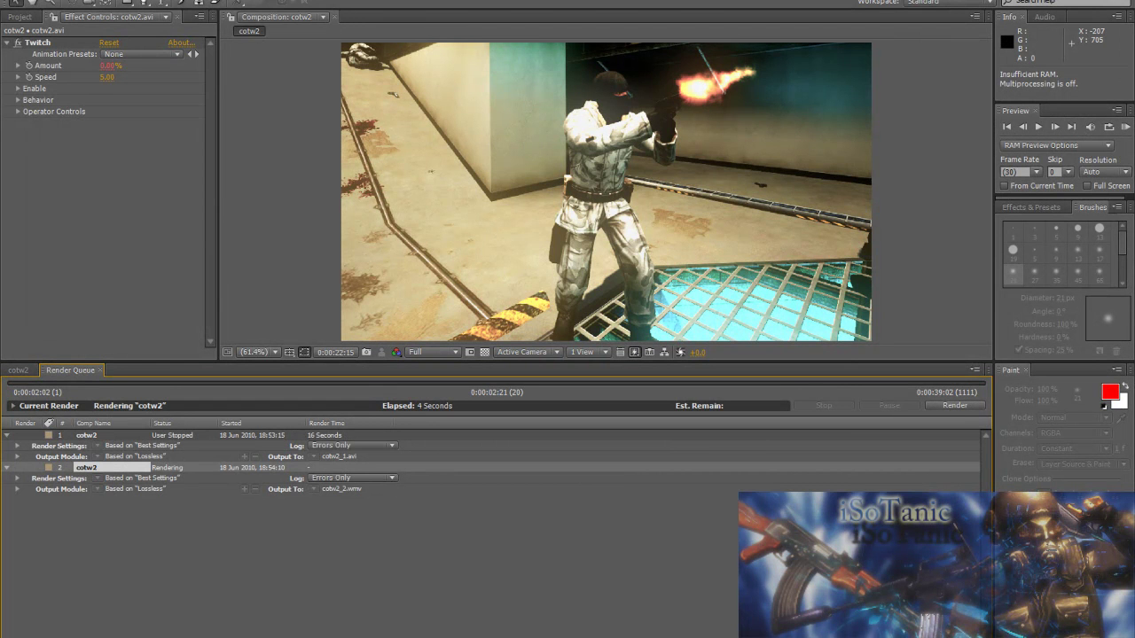
pyautogui.hotkey('ctrl', 'q')
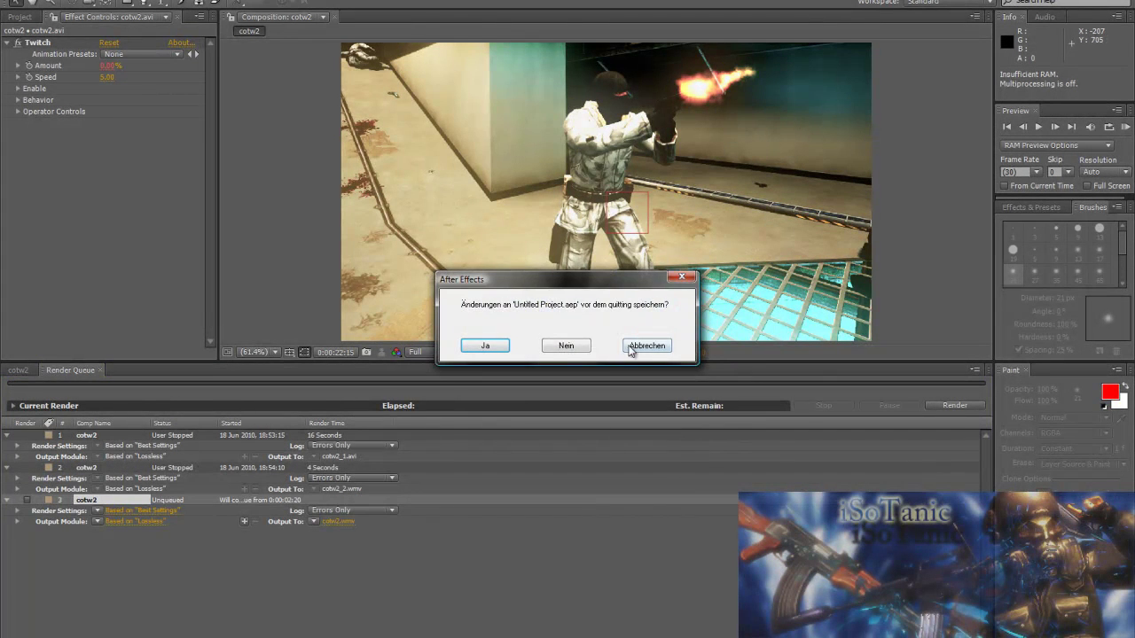
pyautogui.click(637, 345)
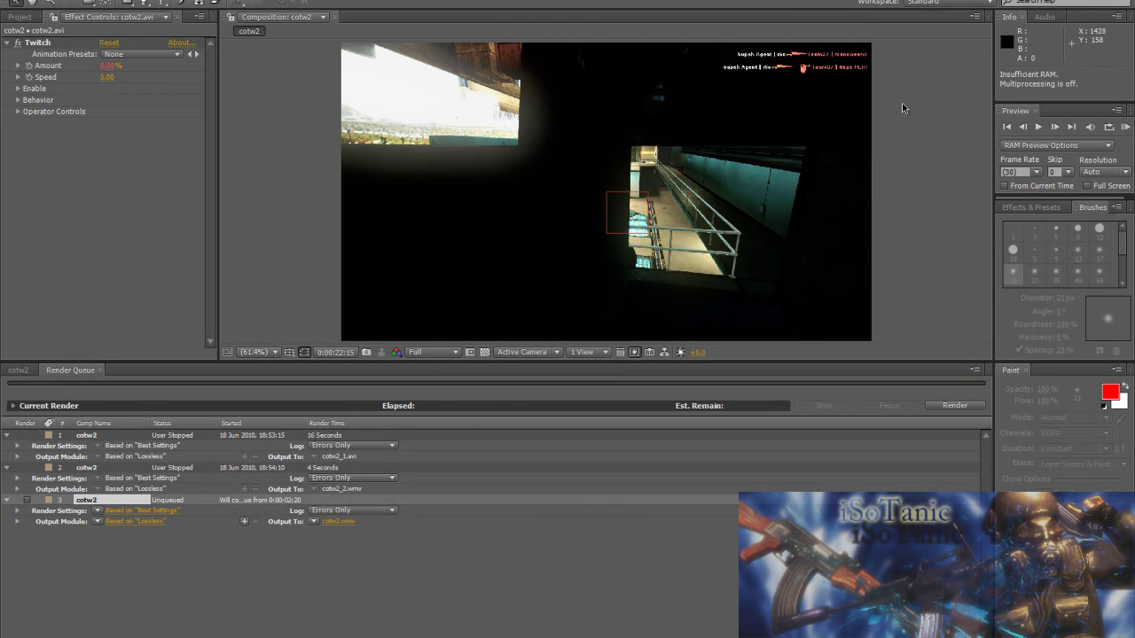
pyautogui.click(19, 370)
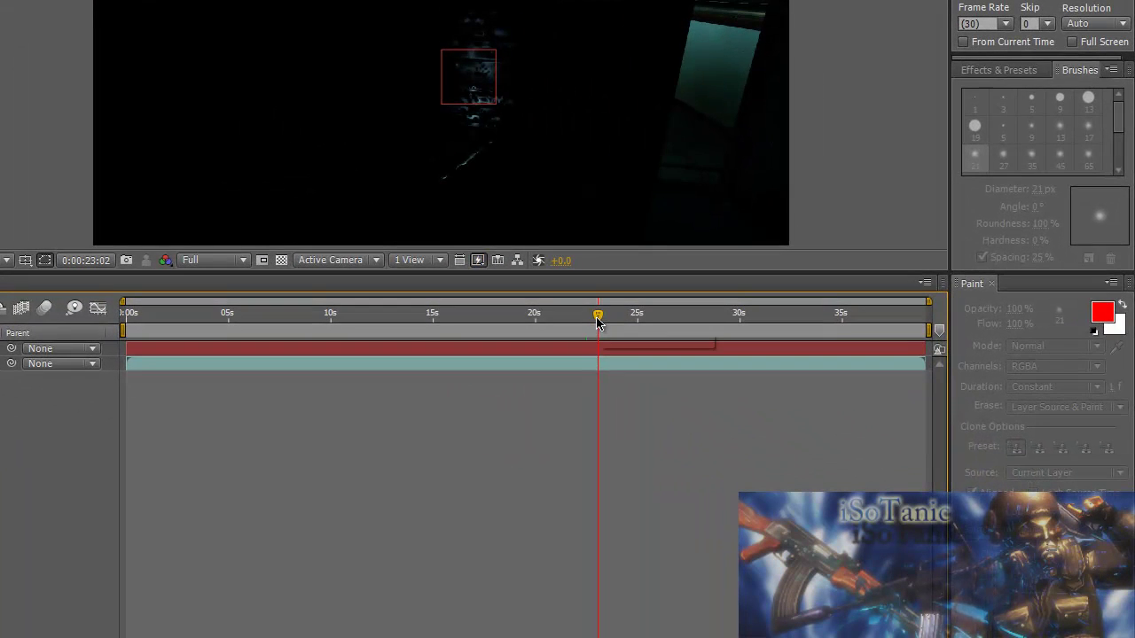
pyautogui.moveTo(636, 343); pyautogui.dragTo(711, 346)
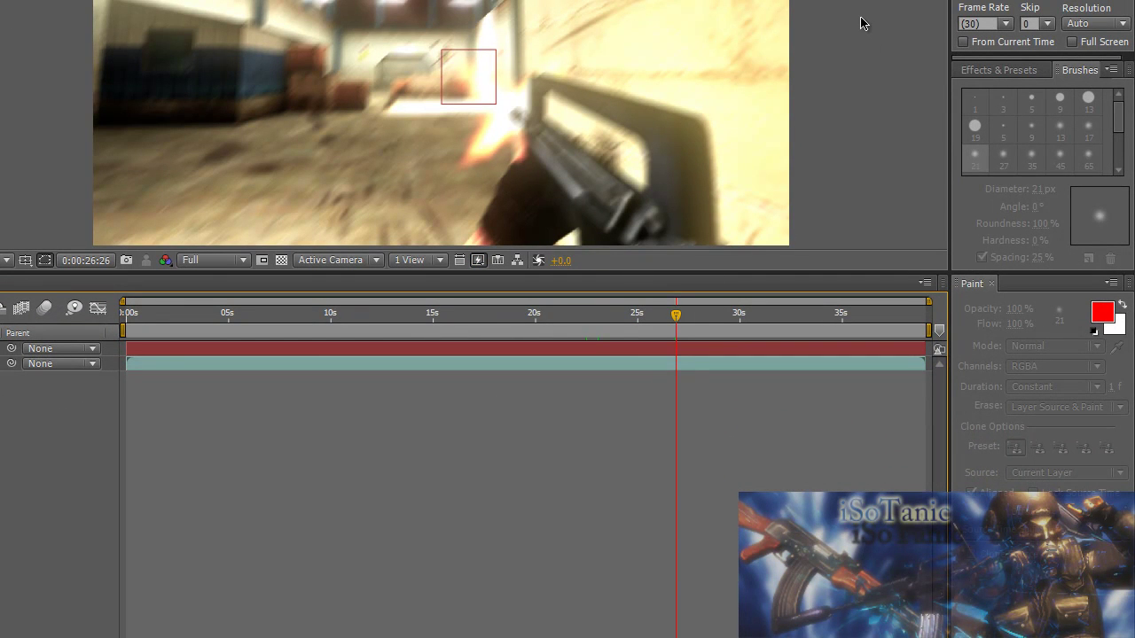
# - Quit After Effects without saving the project
pyautogui.hotkey('ctrl', 'q')
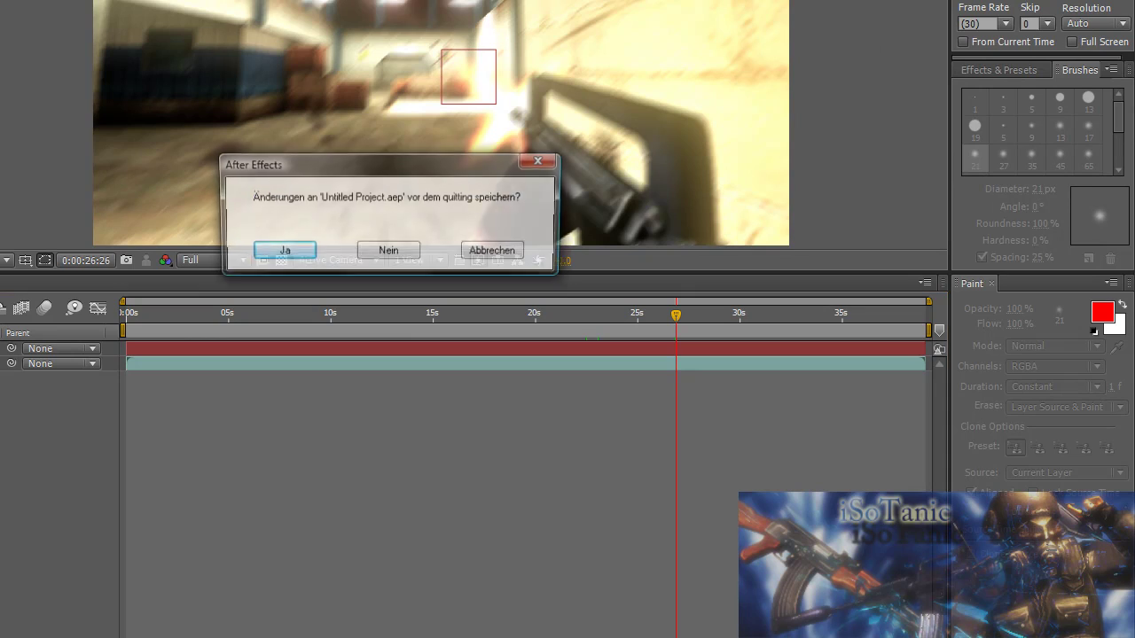
pyautogui.click(393, 254)
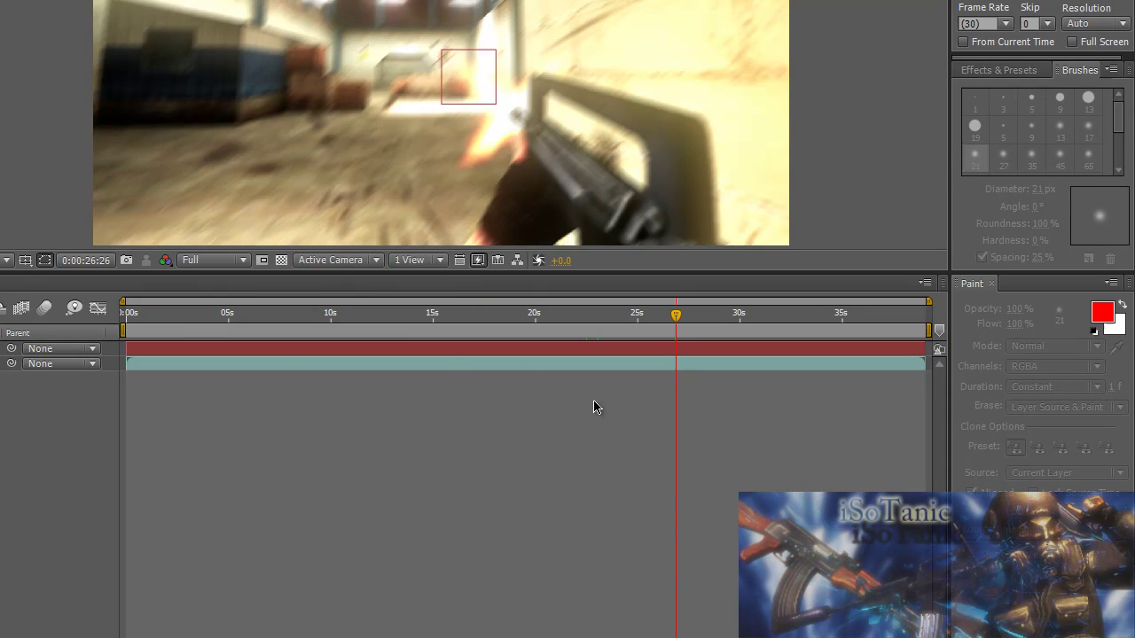
pyautogui.click(1044, 345)
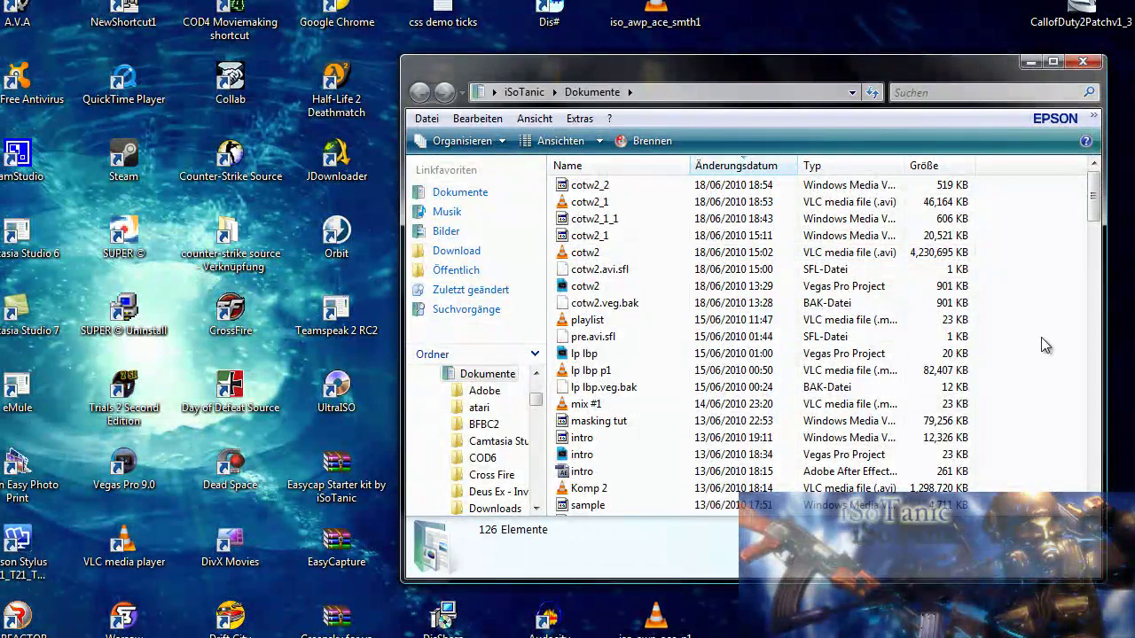